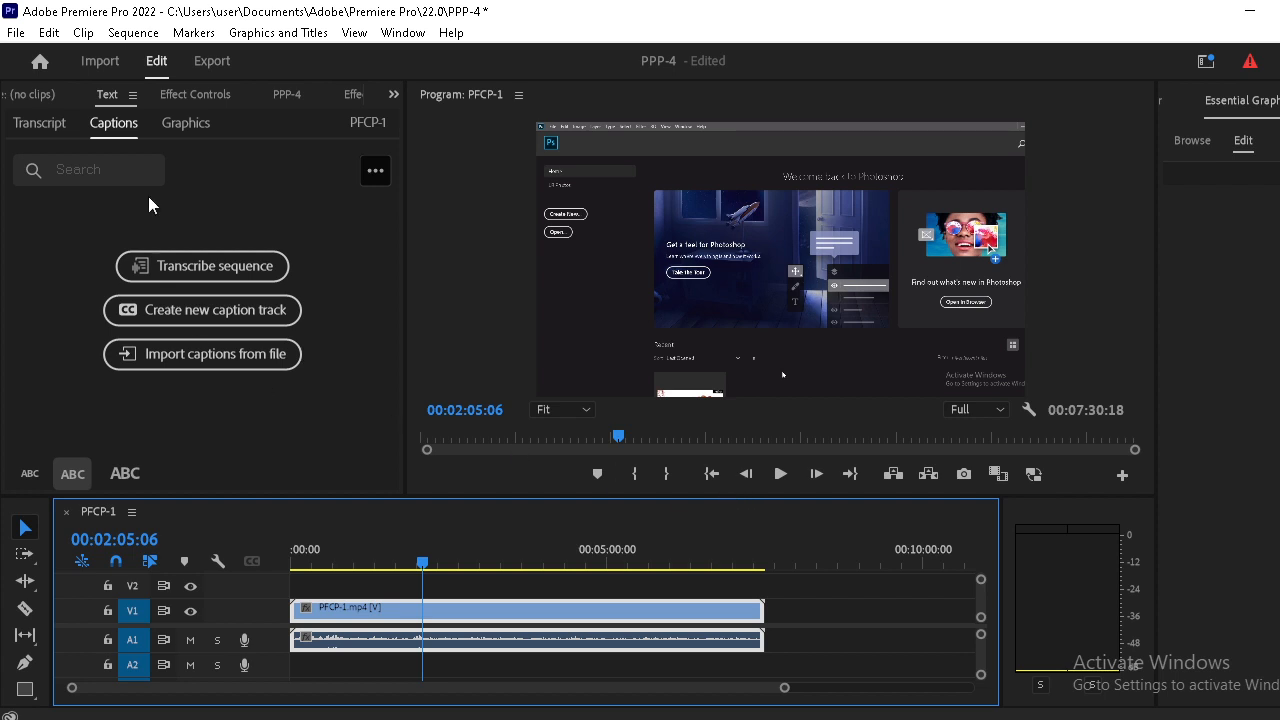
Show the effects library in place of the captions view
left_click(285, 94)
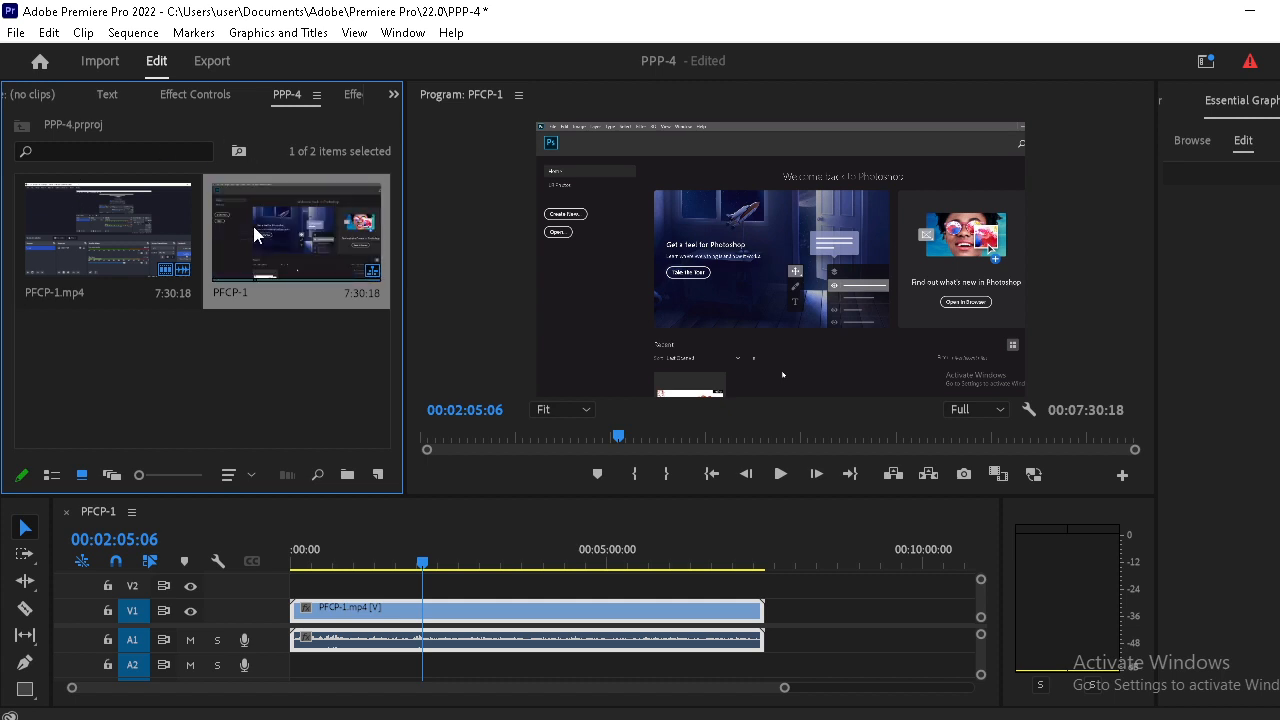
left_click(352, 95)
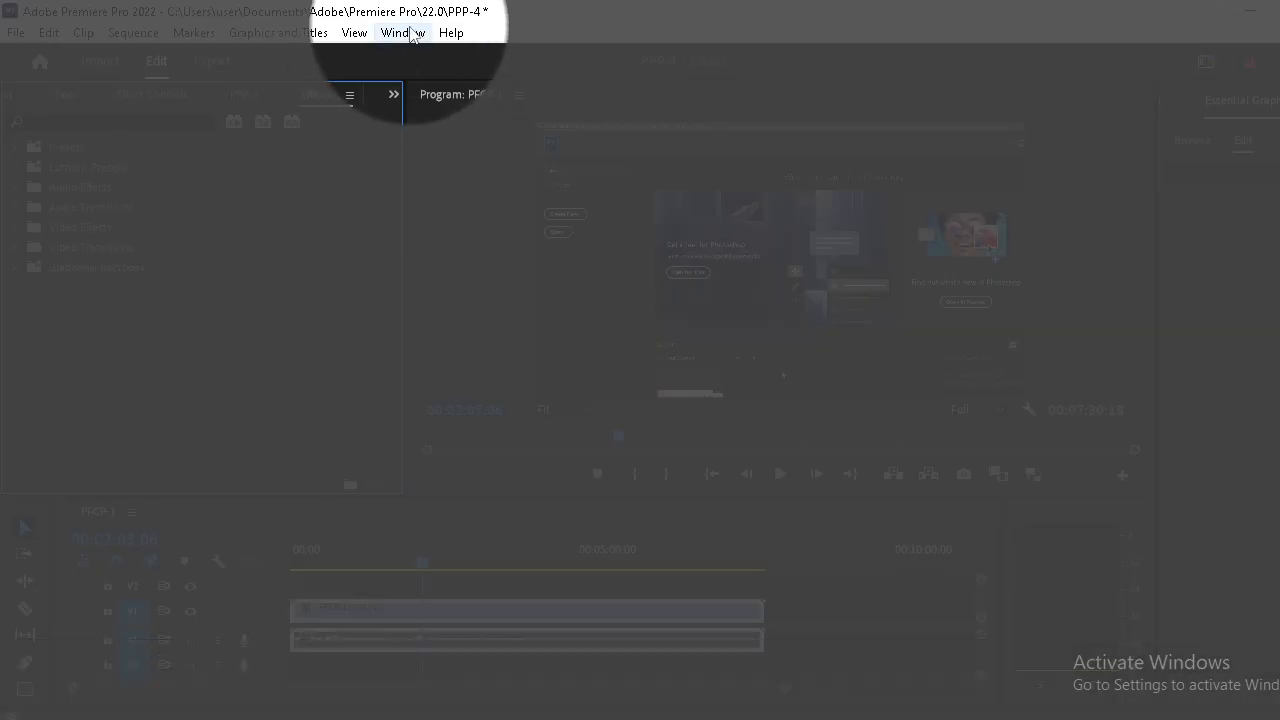
left_click(400, 40)
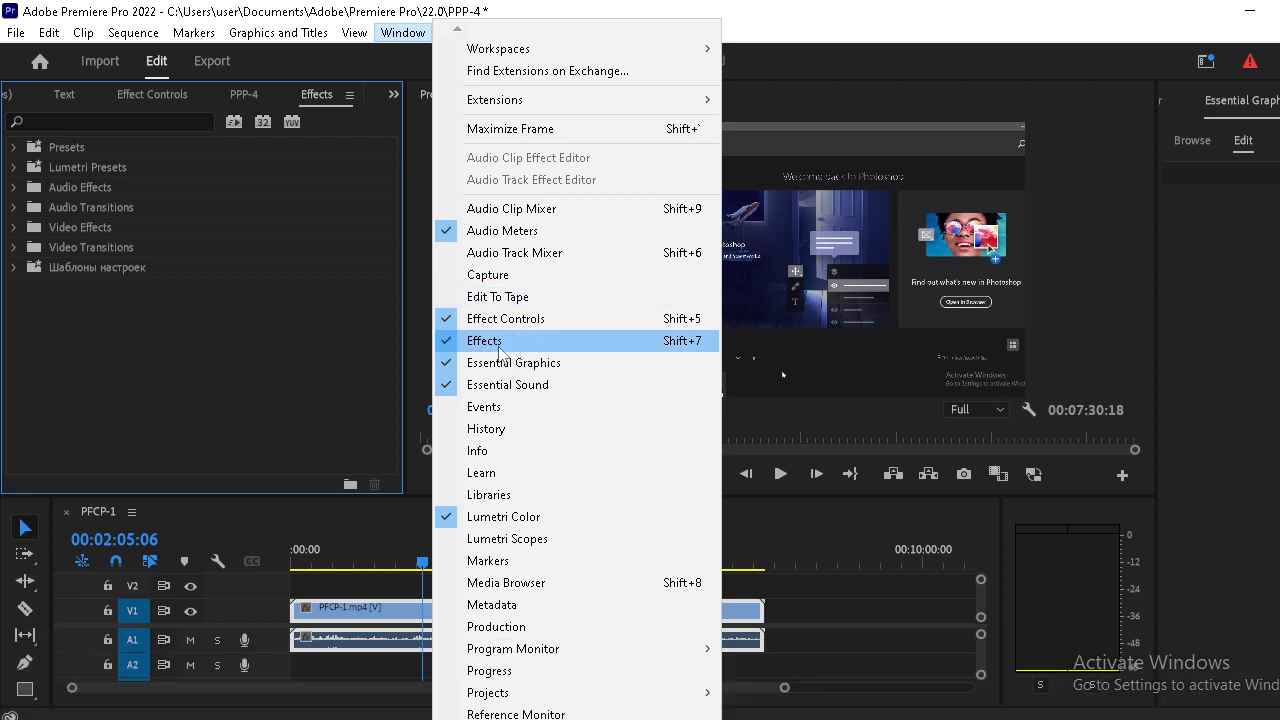
left_click(381, 331)
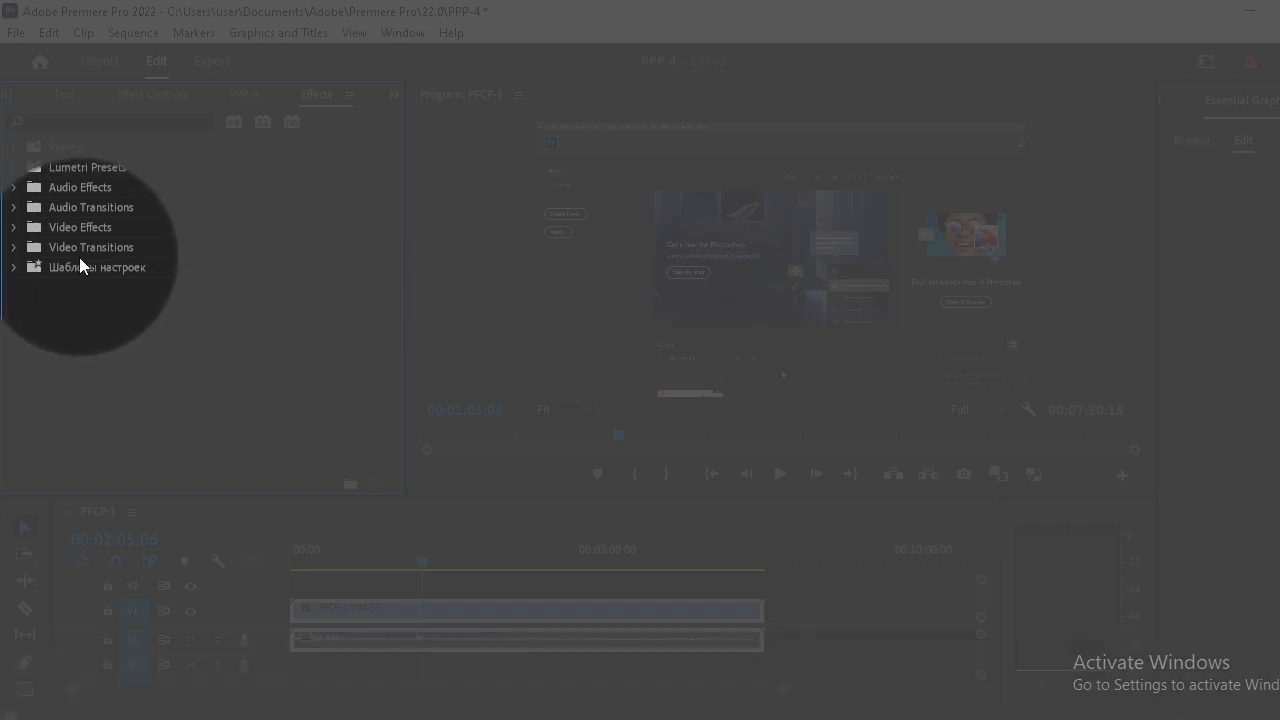
Expand the Video Transitions category and its Dissolve group to browse the available transitions
left_click(13, 248)
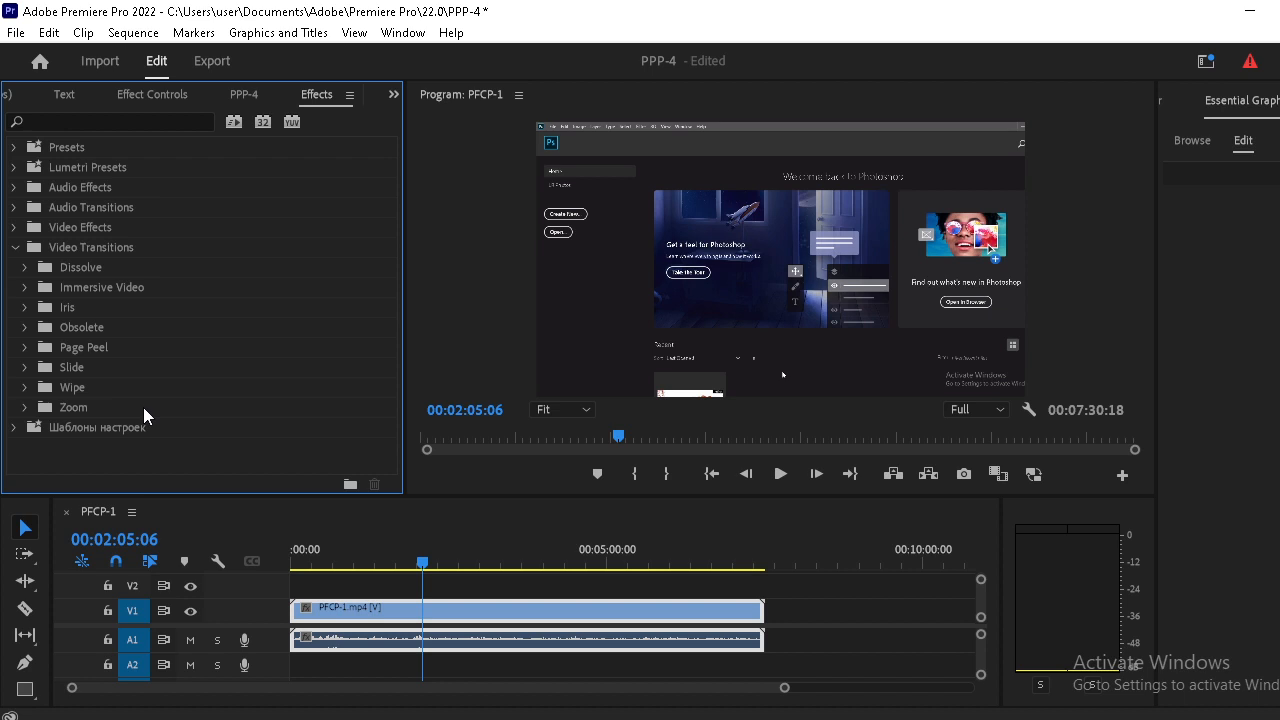
left_click(27, 267)
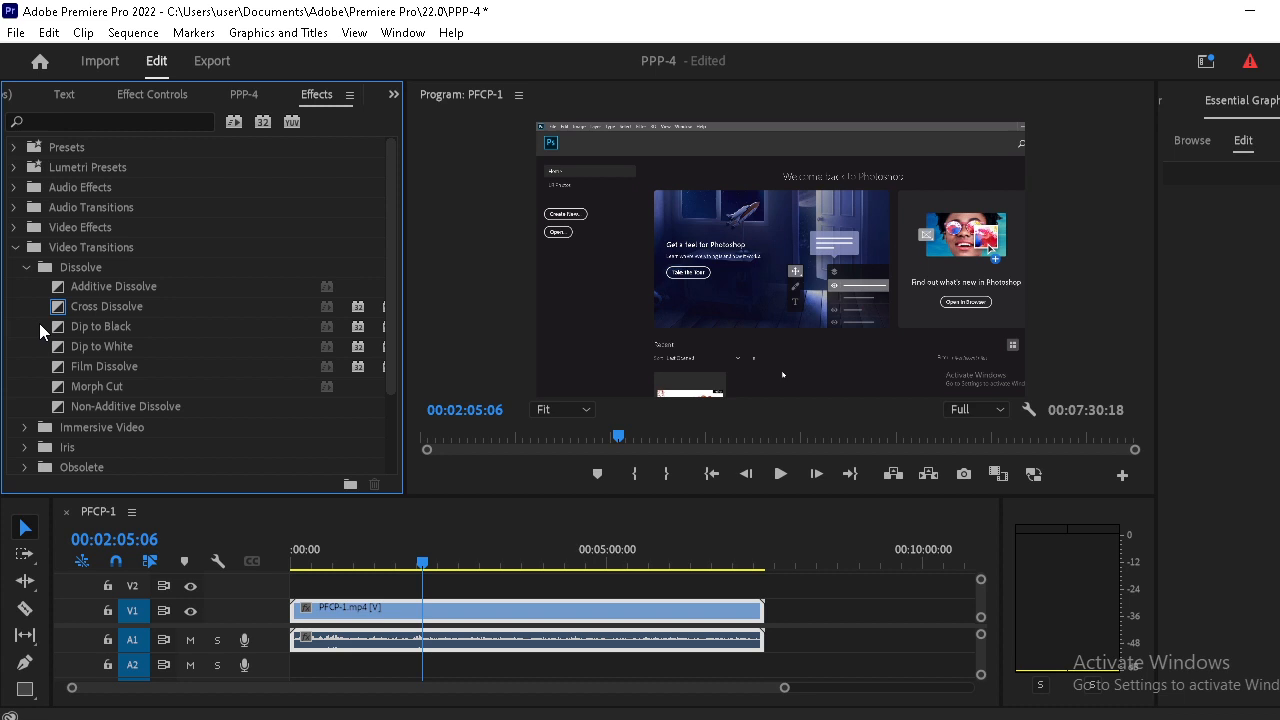
left_click(39, 323)
scroll(20, 377, "down", 2)
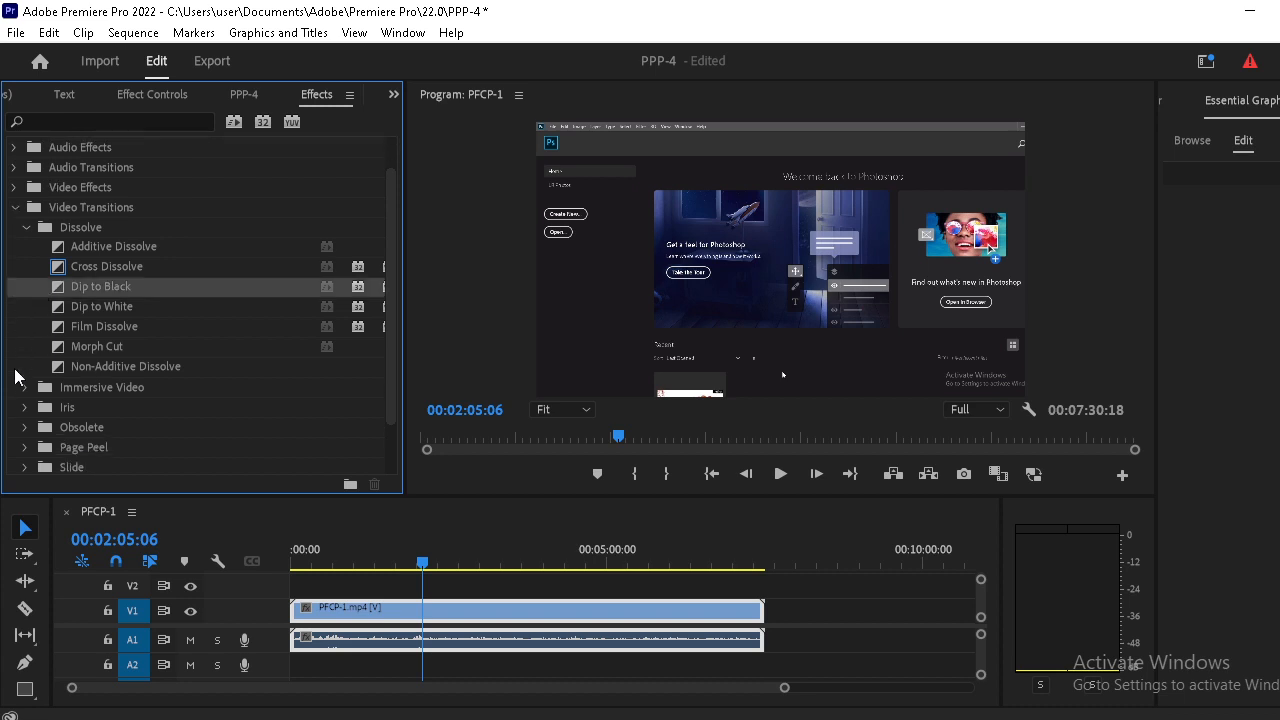
scroll(60, 416, "down", 3)
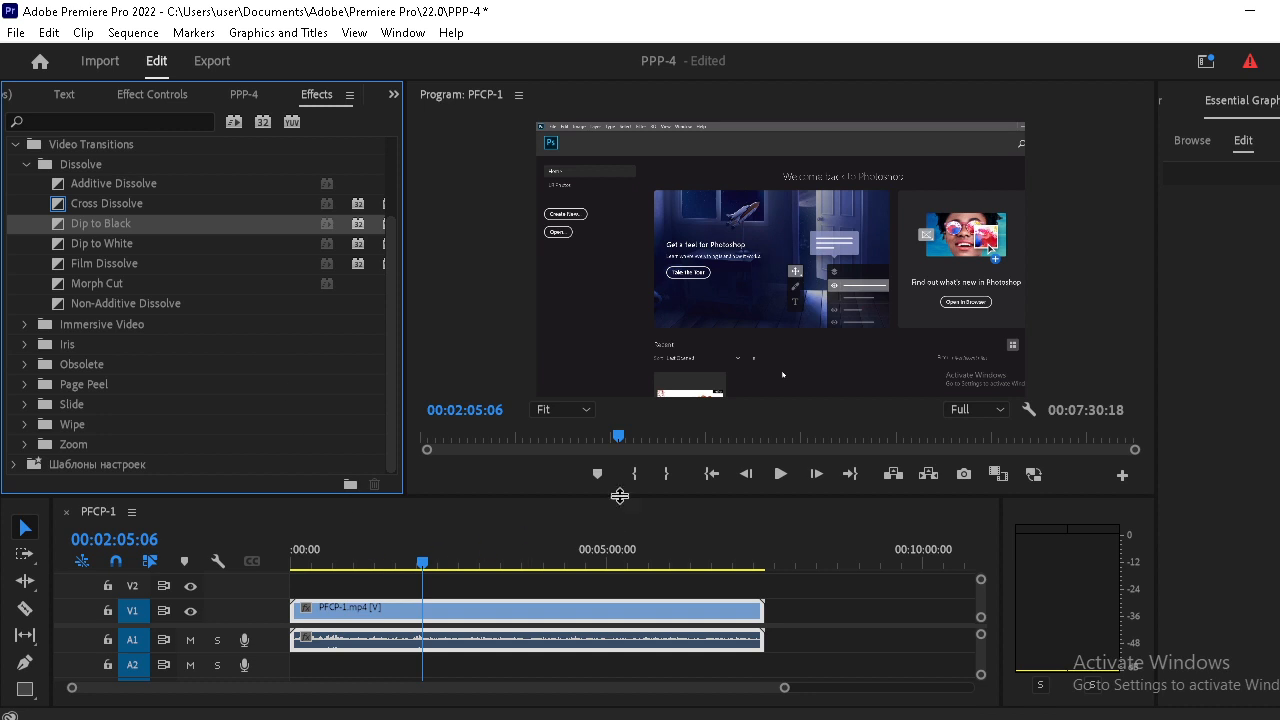
Split the PFCP-1.mp4 clip with its audio at 00:03:51:12 using the Razor tool, then return to the Selection tool
left_click_drag(620, 494, 620, 460)
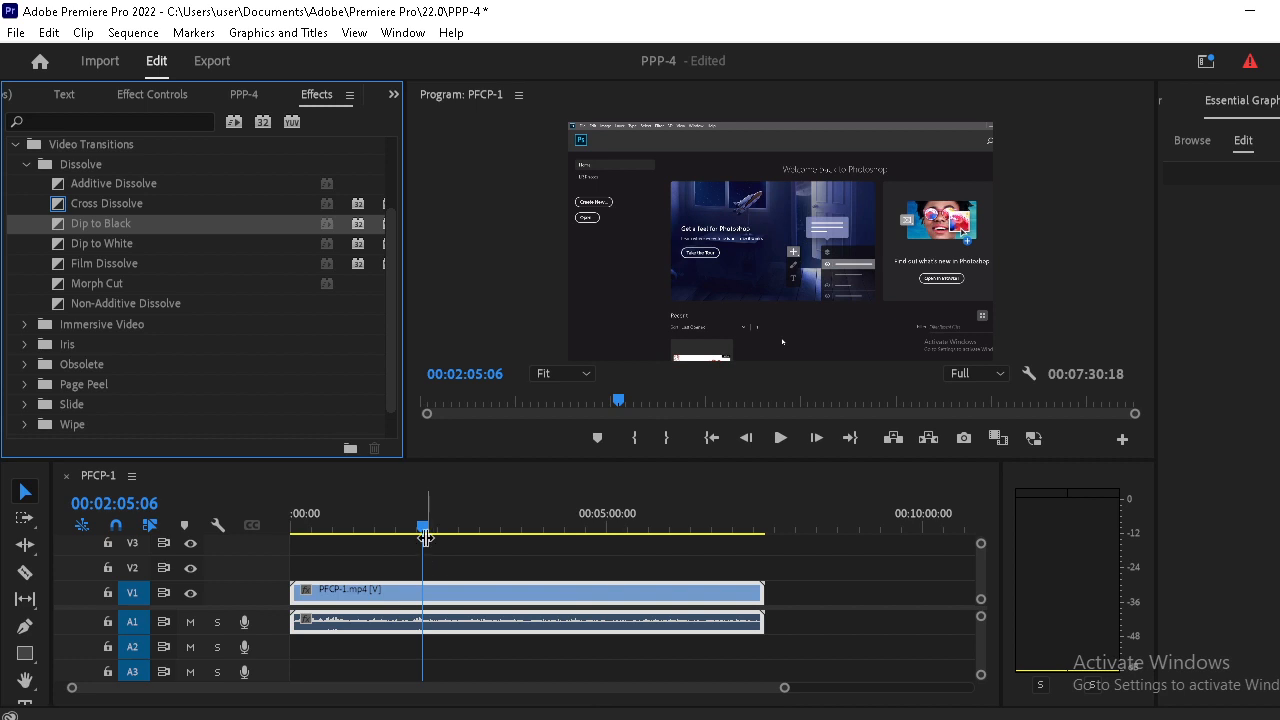
left_click_drag(425, 537, 516, 519)
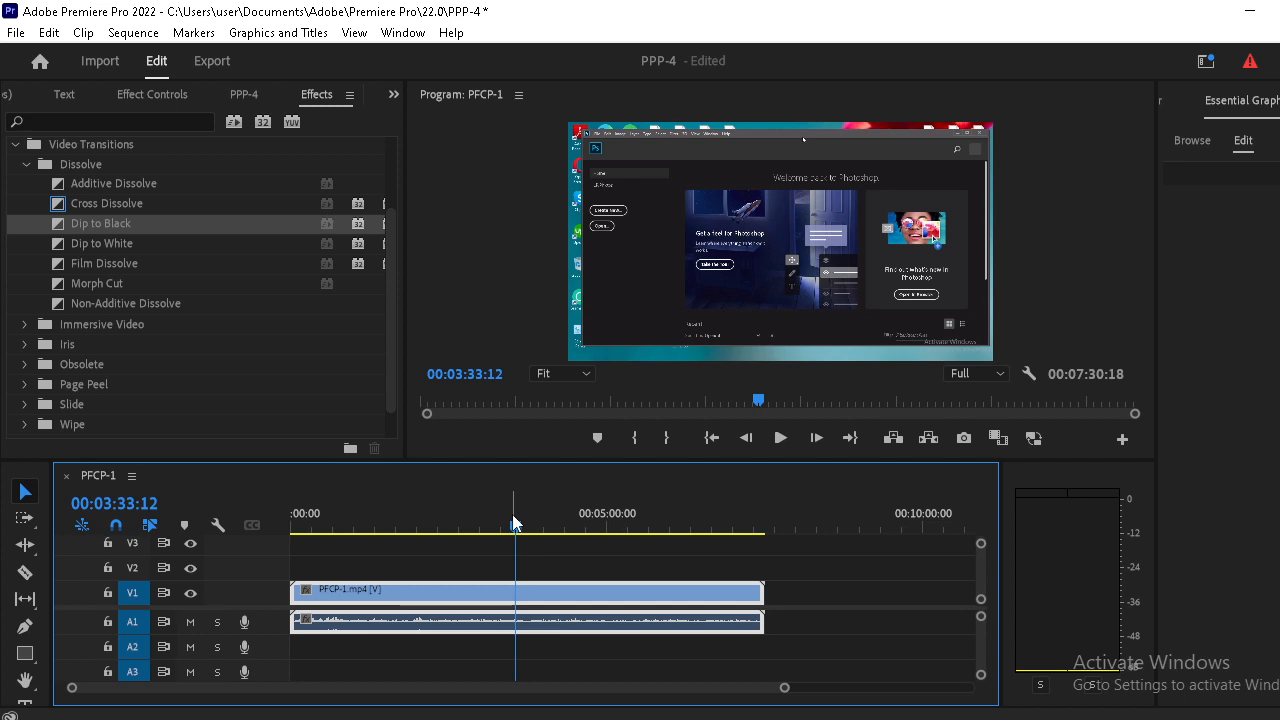
mouse_move(514, 522)
left_mouse_down()
mouse_move(543, 533)
mouse_move(530, 536)
left_mouse_up()
key("c")
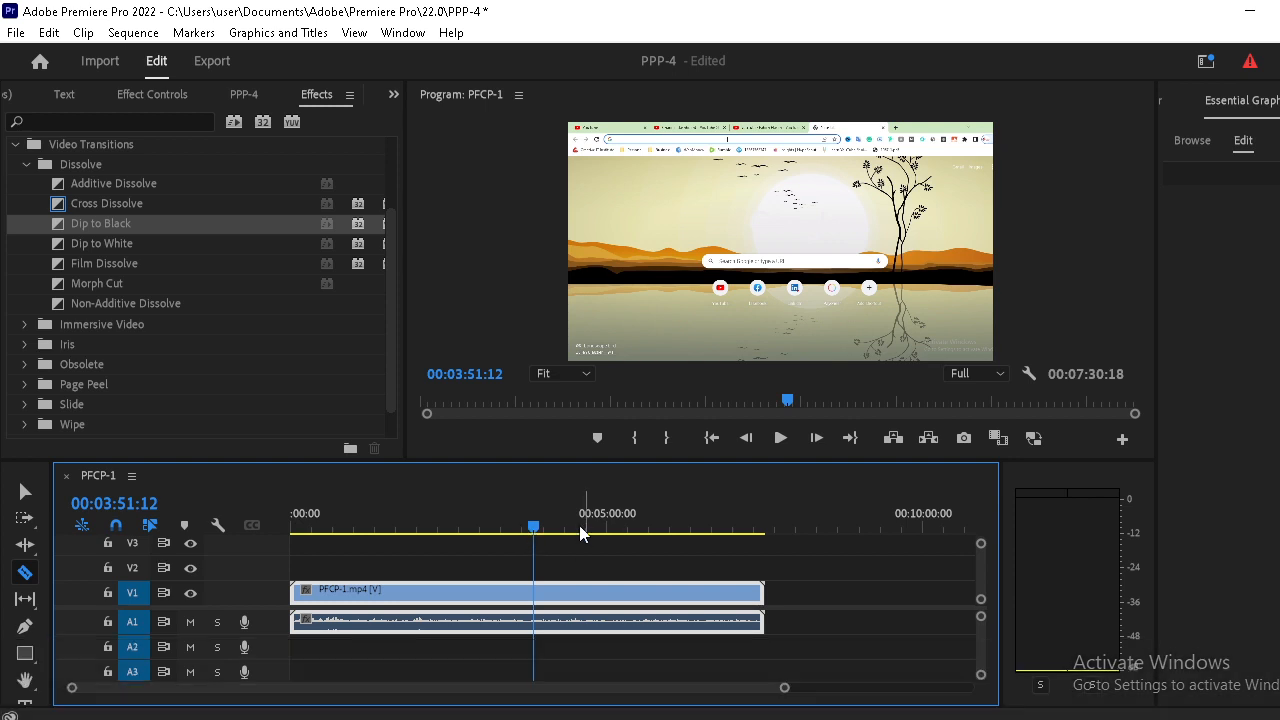
left_click(541, 594)
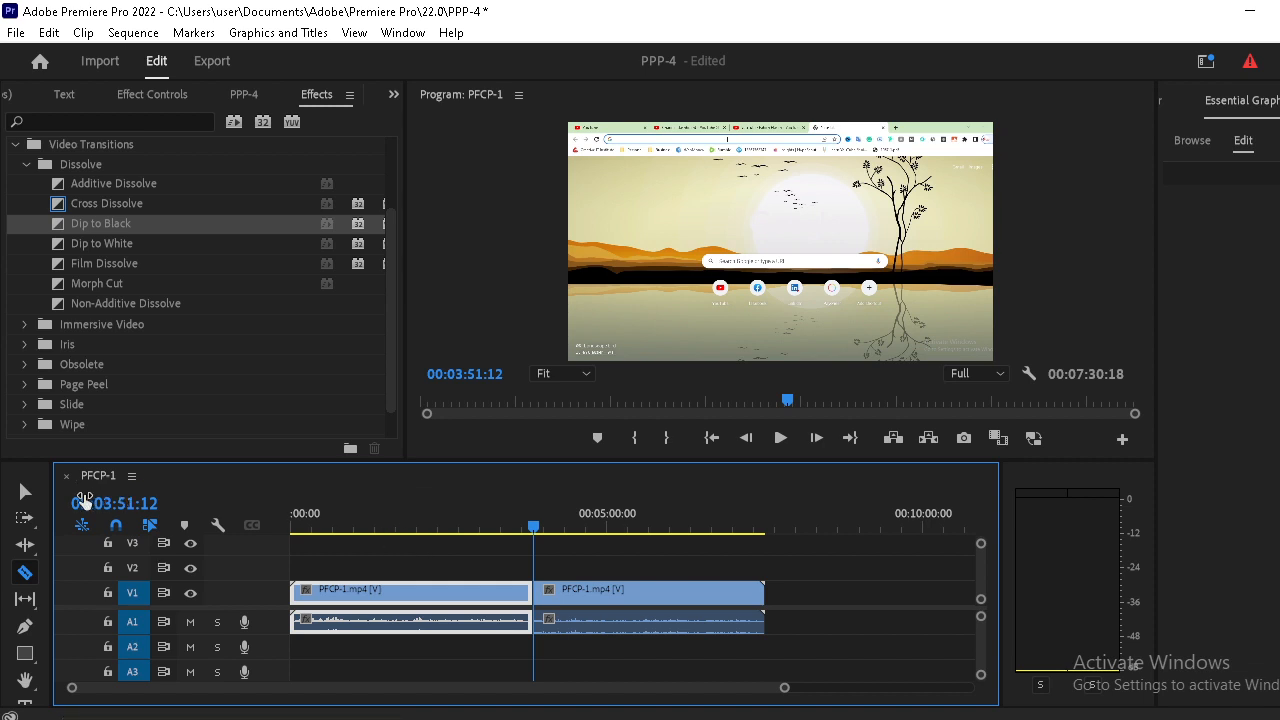
left_click(25, 491)
Apply the Dip to White transition to the beginning of the first PFCP-1.mp4 clip on track V1
left_click_drag(541, 529, 509, 528)
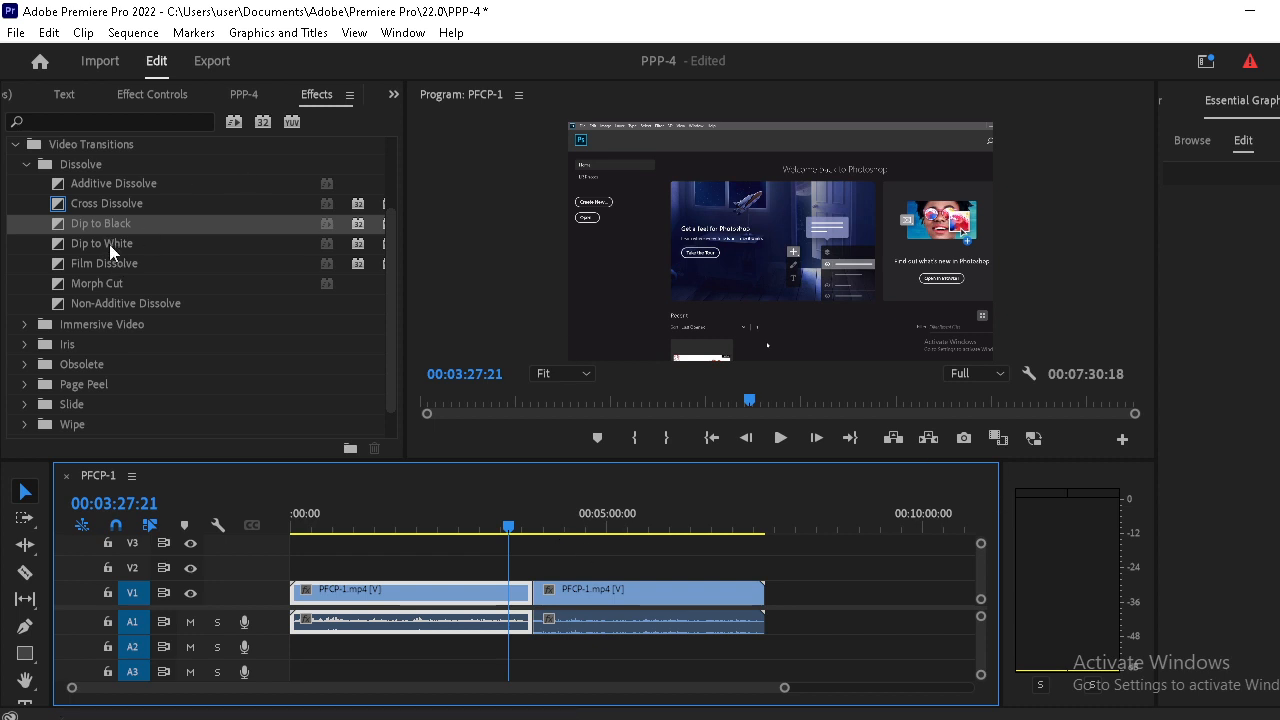
left_click_drag(109, 244, 295, 605)
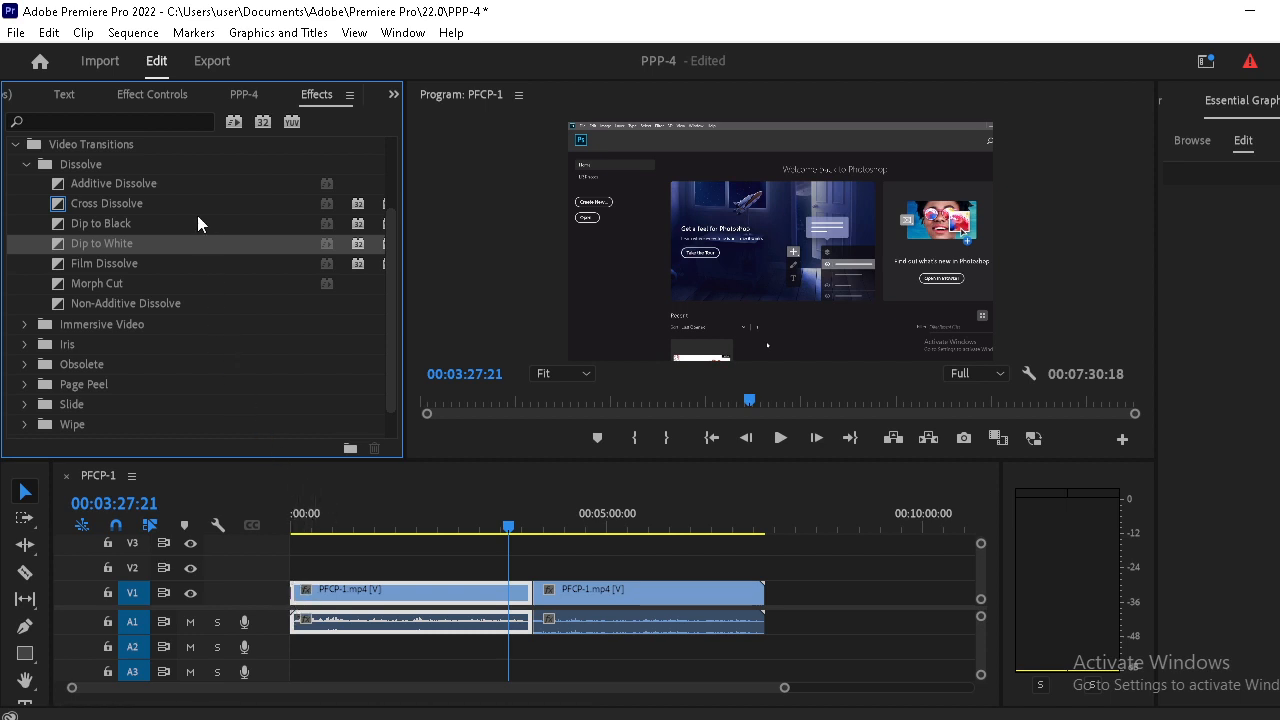
left_click_drag(190, 242, 299, 608)
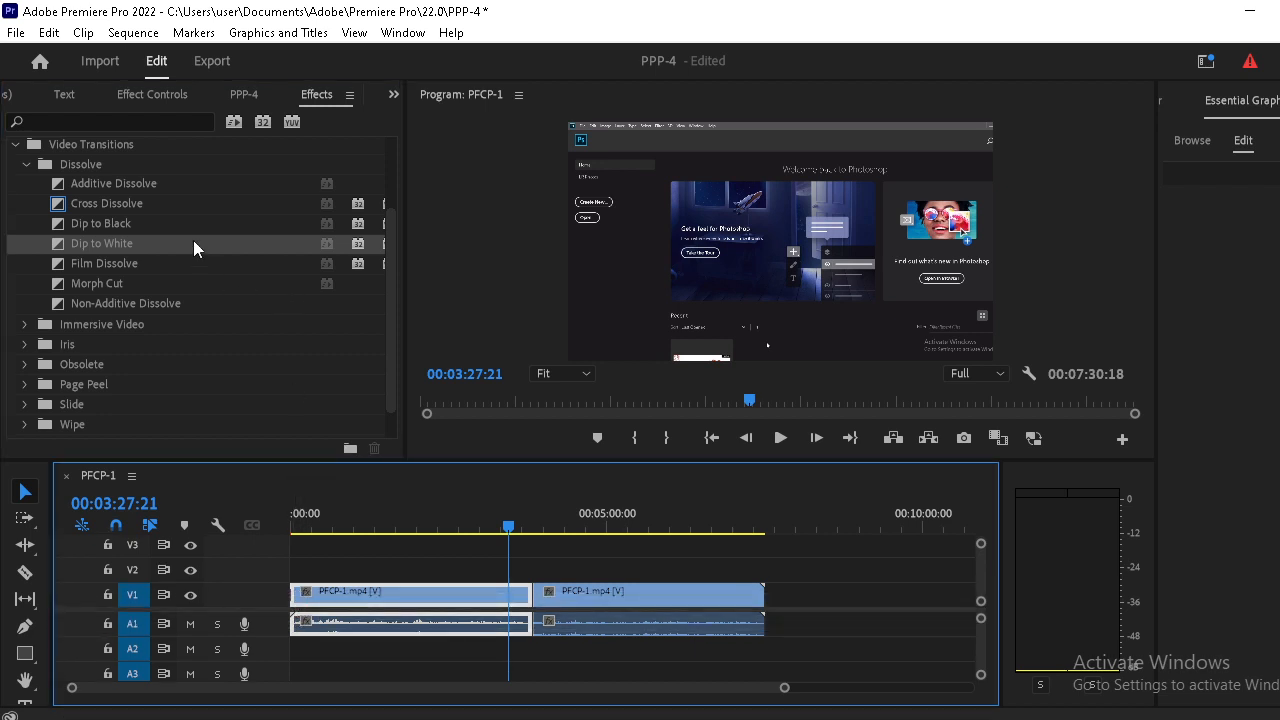
left_click_drag(193, 241, 301, 588)
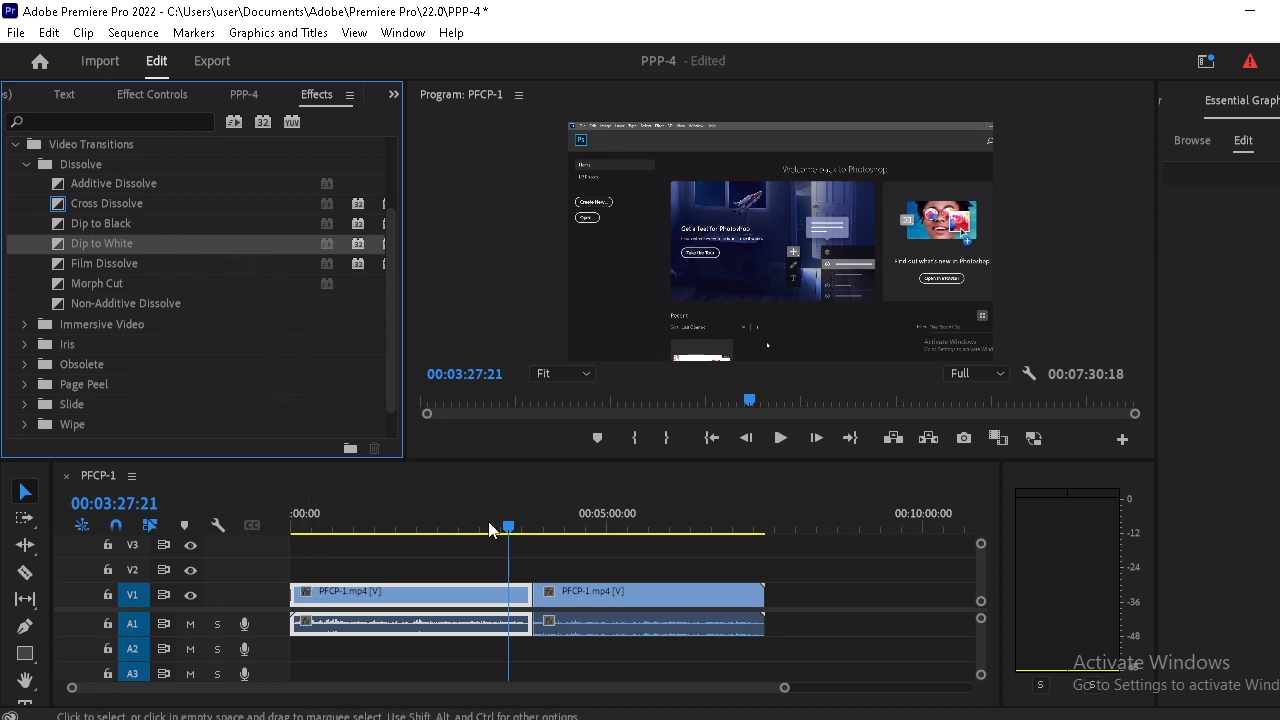
Play the opening seconds of the sequence to preview the Dip to White transition and examine it on the first clip
left_click_drag(512, 528, 278, 515)
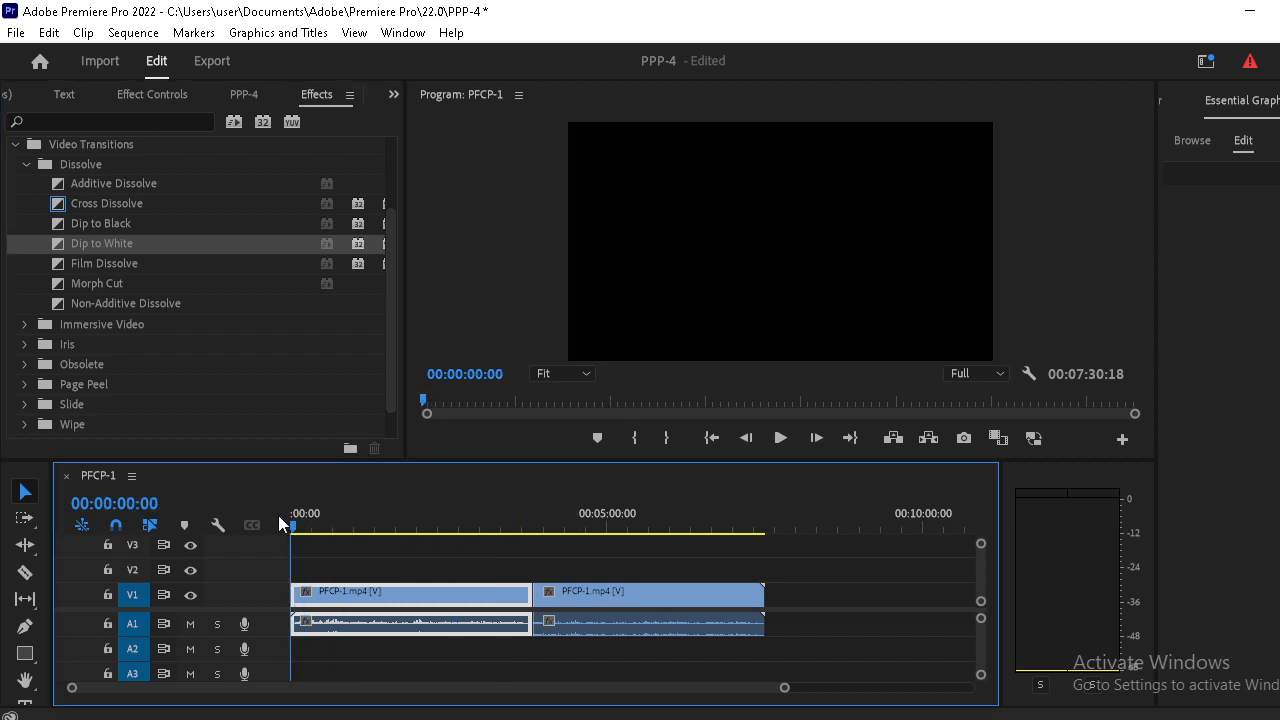
key("space")
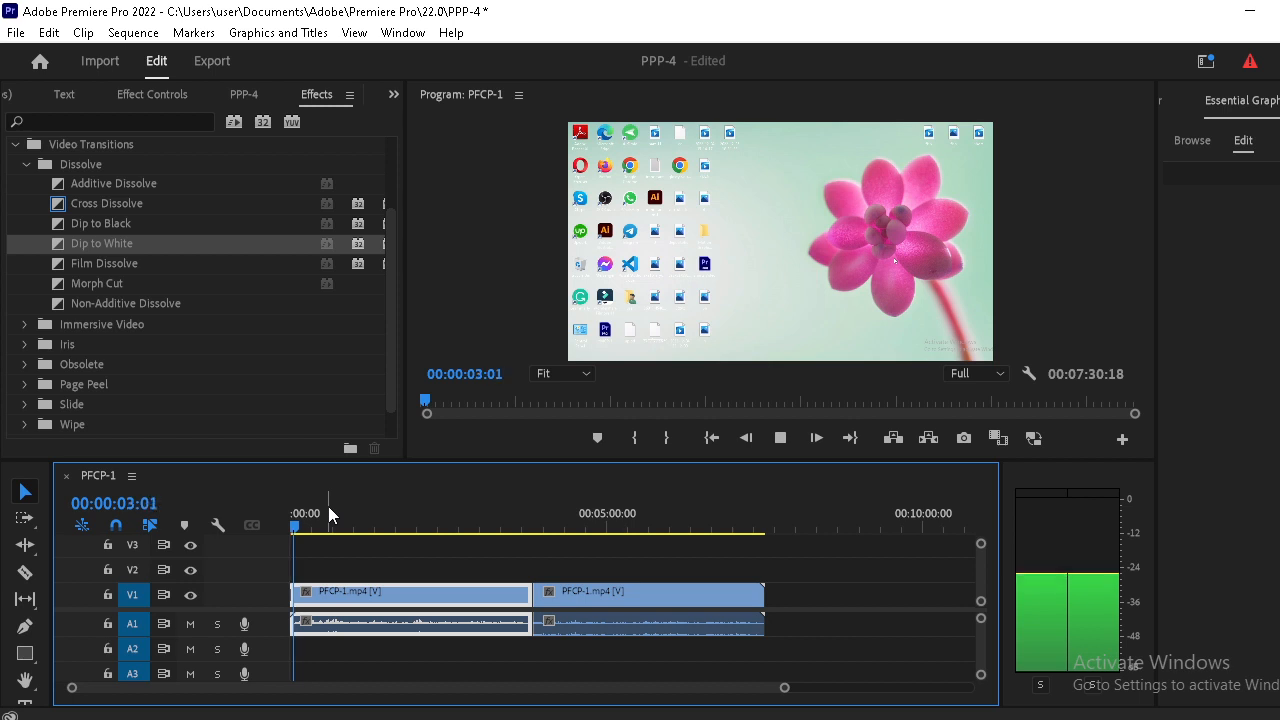
key("space")
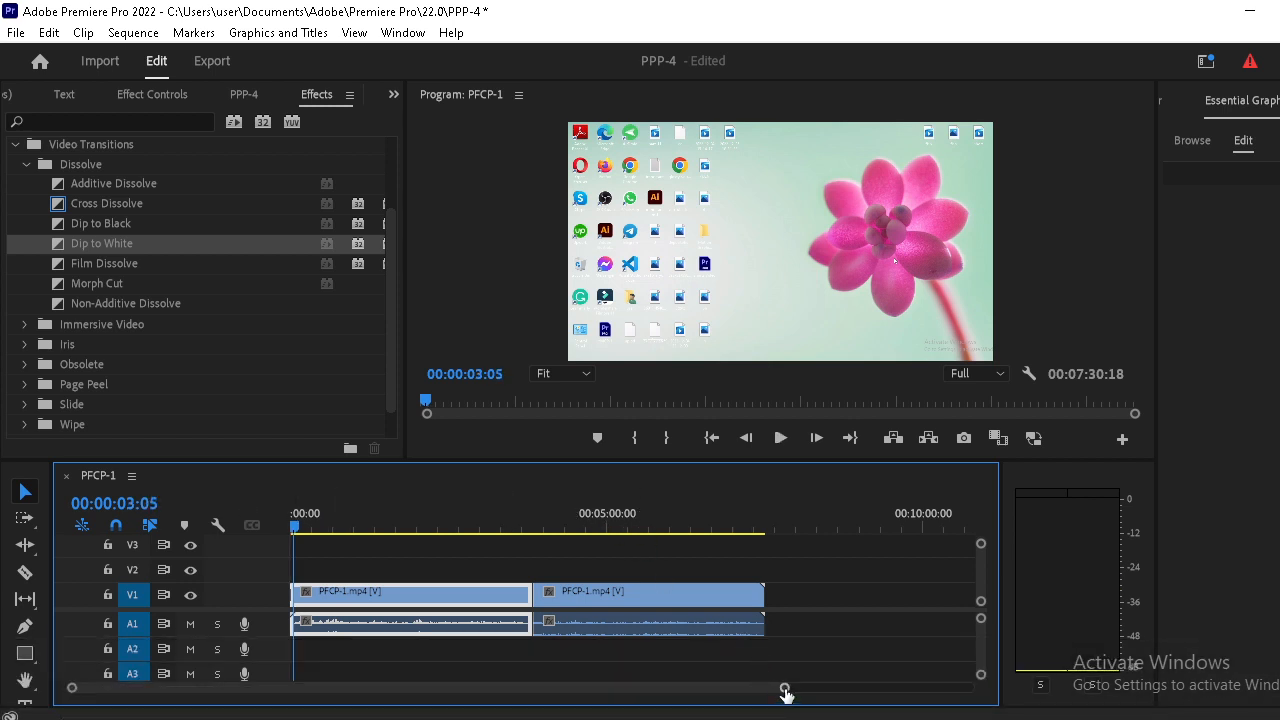
left_click_drag(785, 688, 751, 694)
left_click(752, 694)
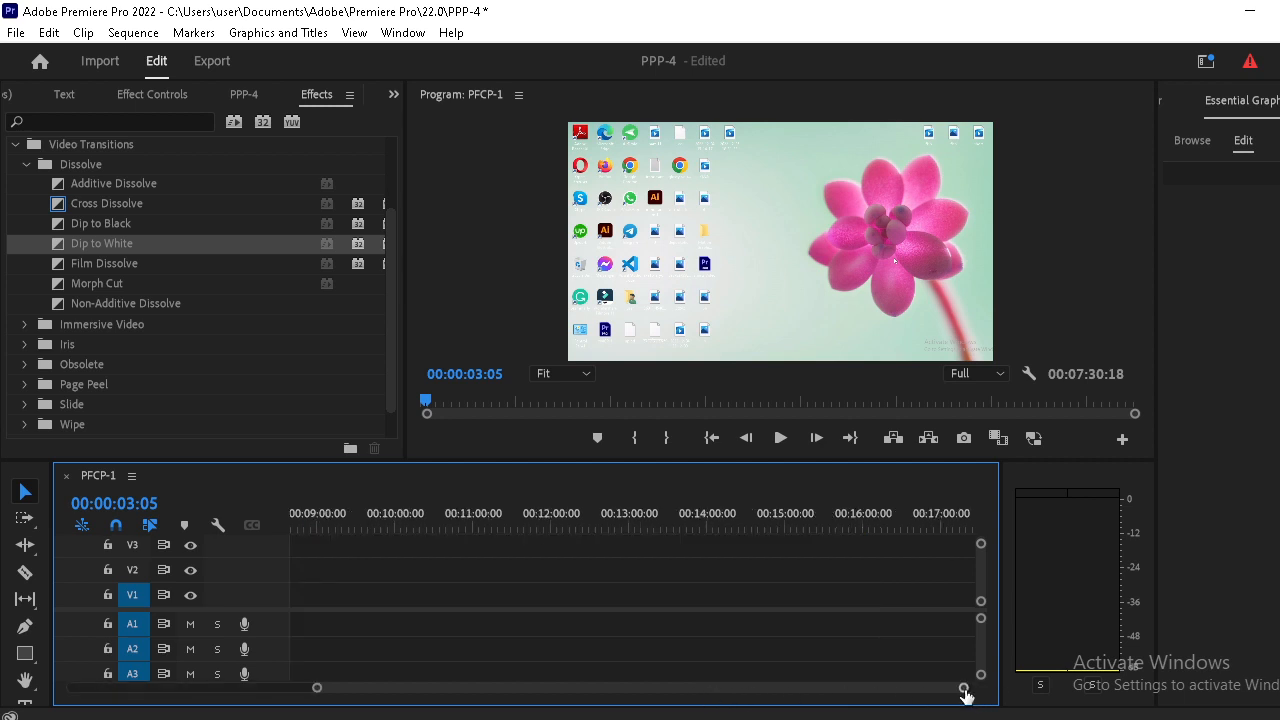
left_click_drag(964, 689, 243, 676)
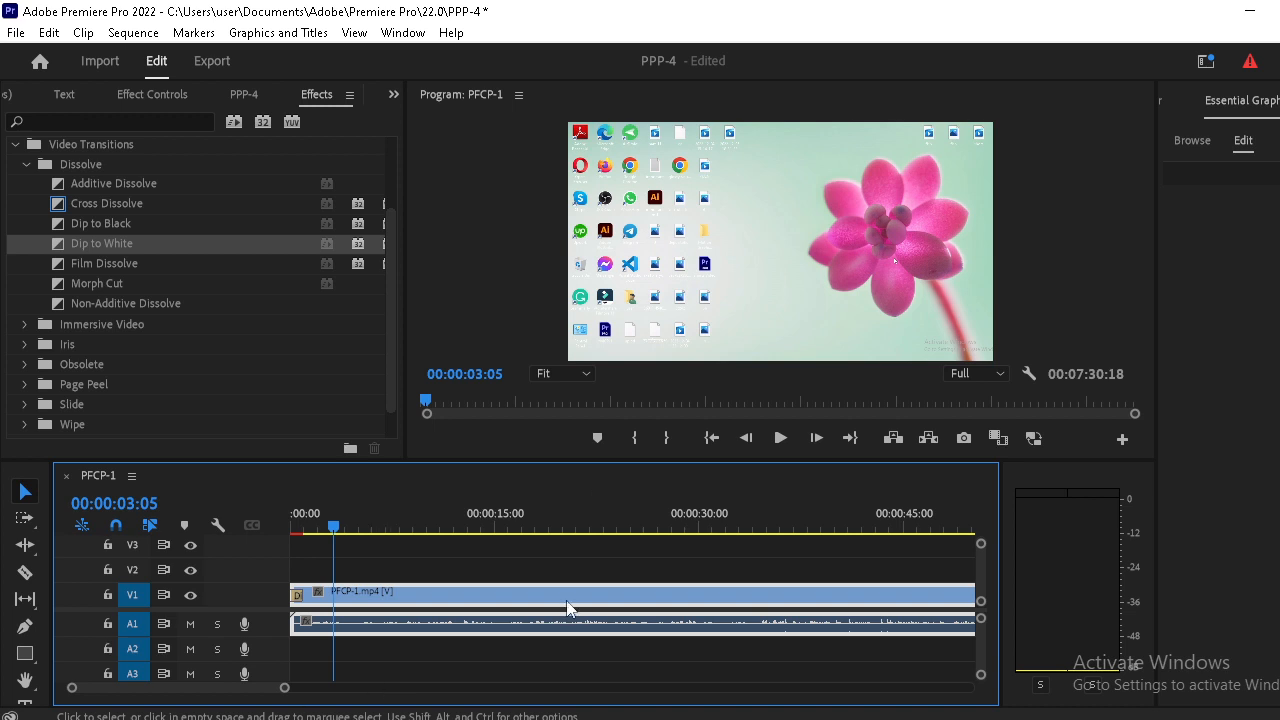
left_click_drag(660, 459, 657, 444)
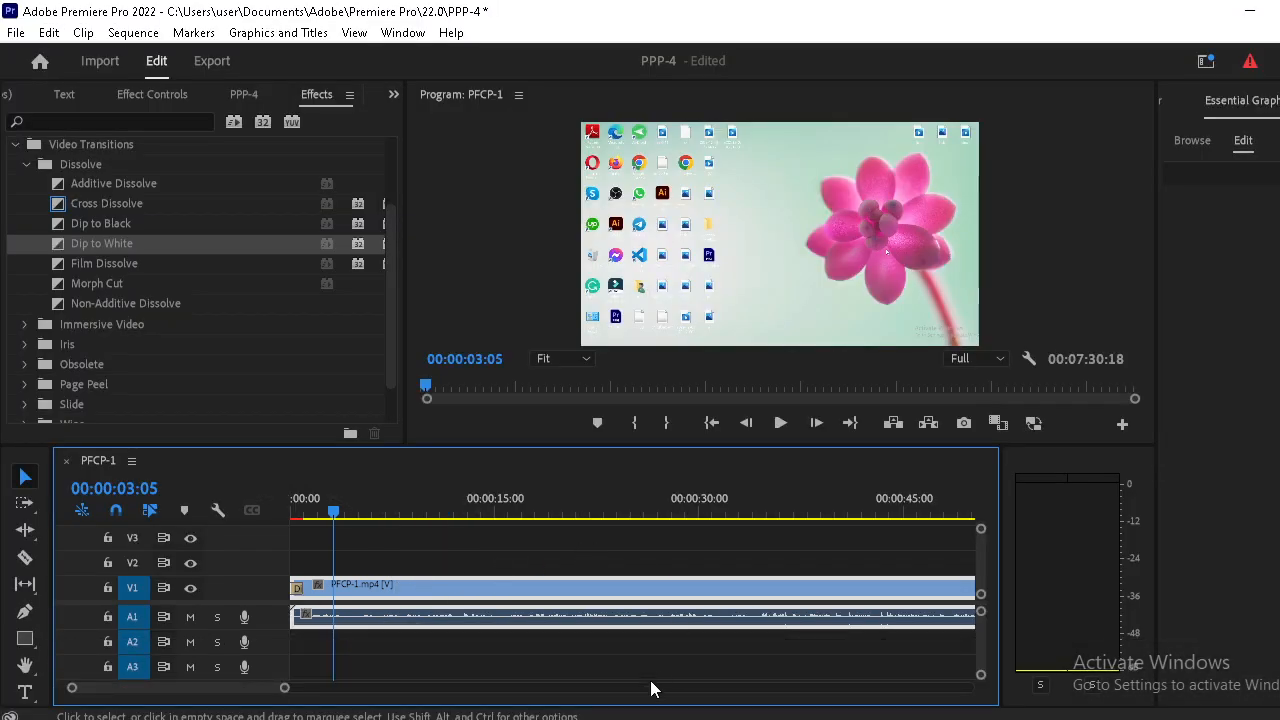
Apply the Slide transition from the Slide group to the start of the second clip, at the cut on track V1
left_click_drag(223, 694, 398, 686)
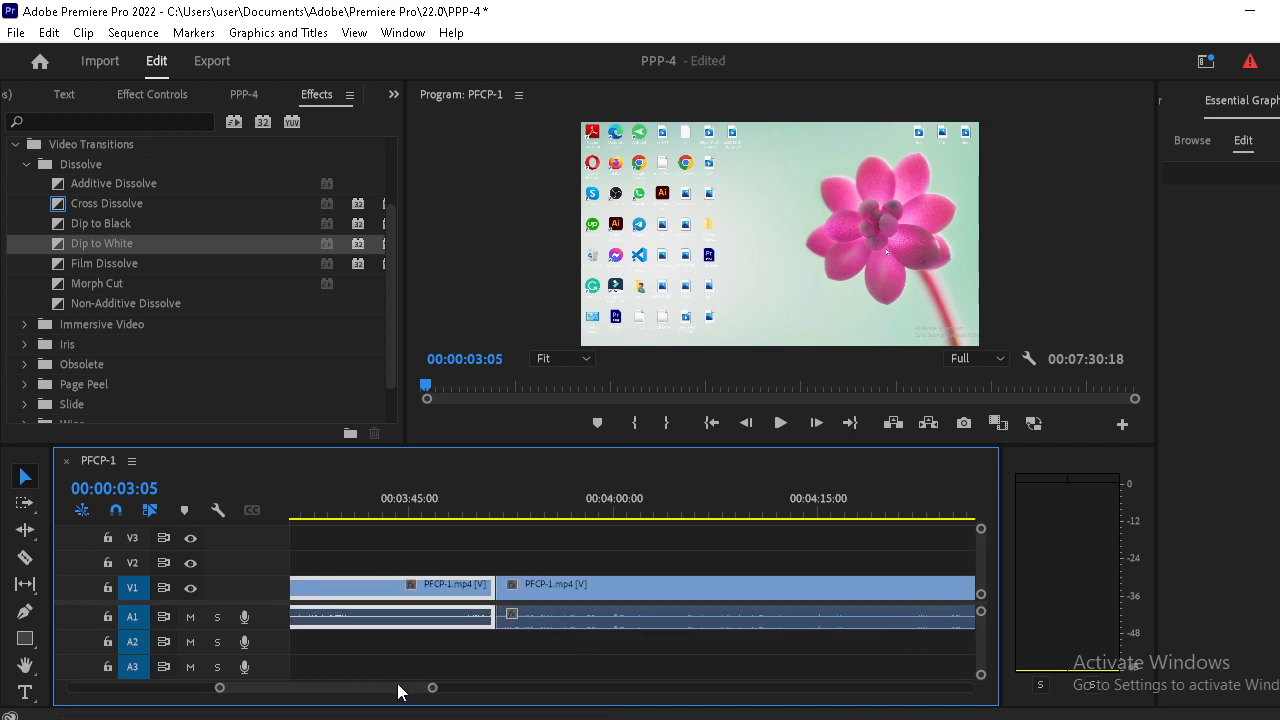
left_click(489, 511)
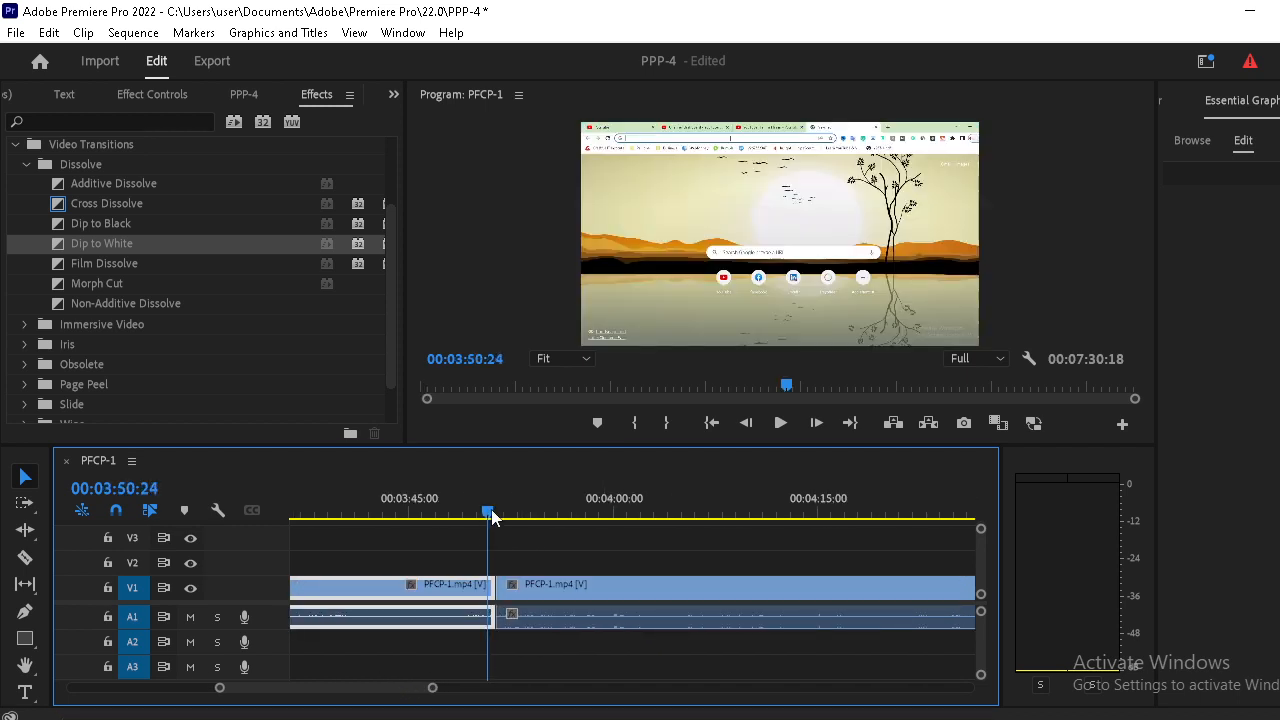
key("Left")
key("Left")
key("Left")
key("Left")
scroll(98, 353, "down", 2)
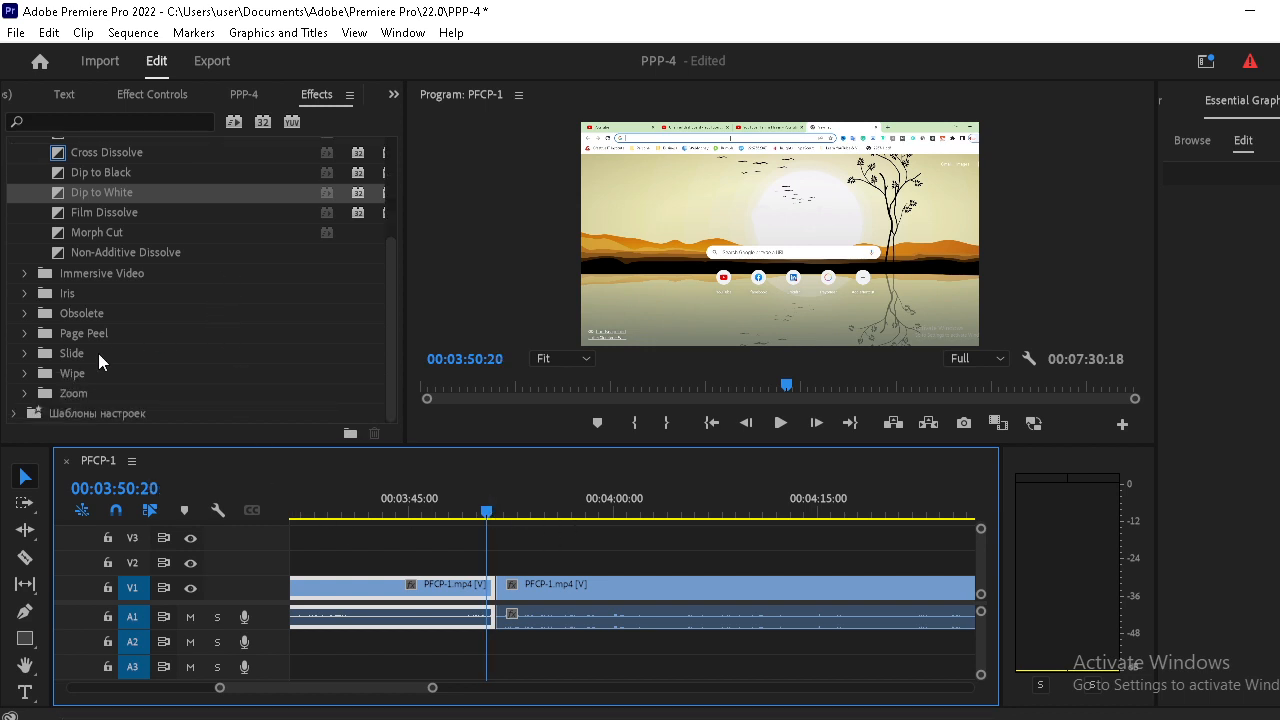
left_click(27, 354)
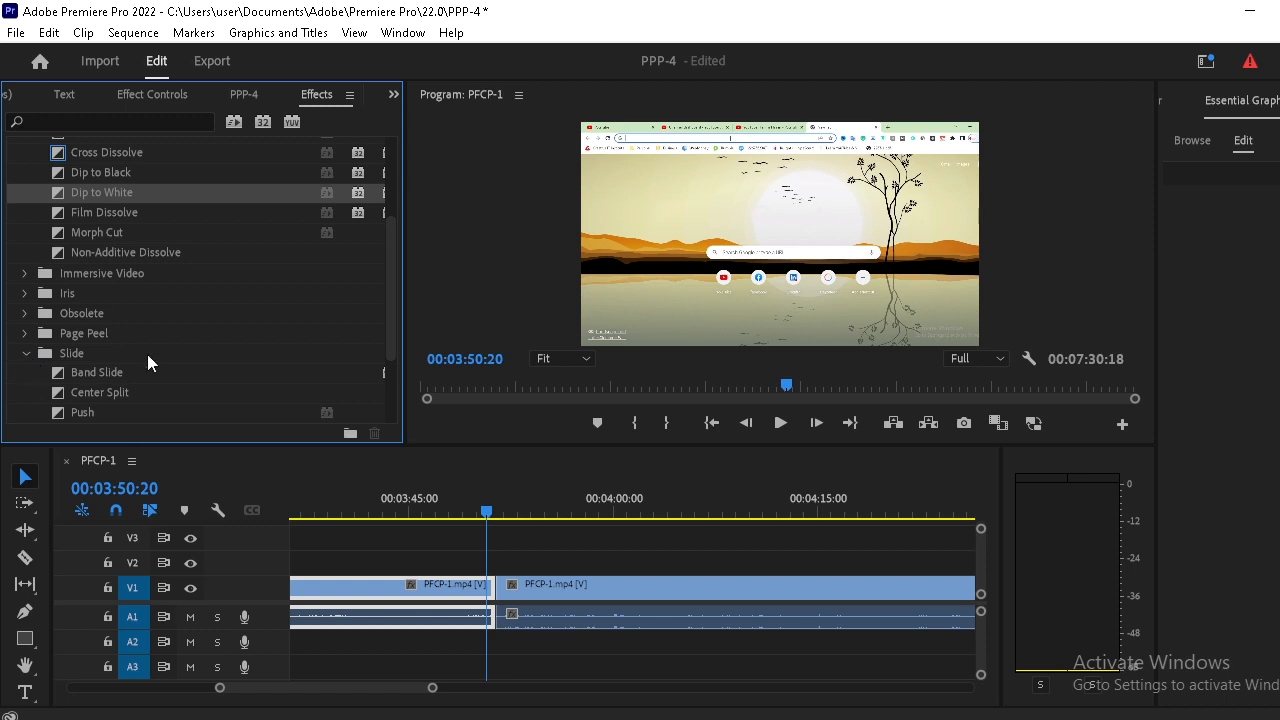
scroll(225, 359, "down", 3)
left_click_drag(67, 346, 478, 566)
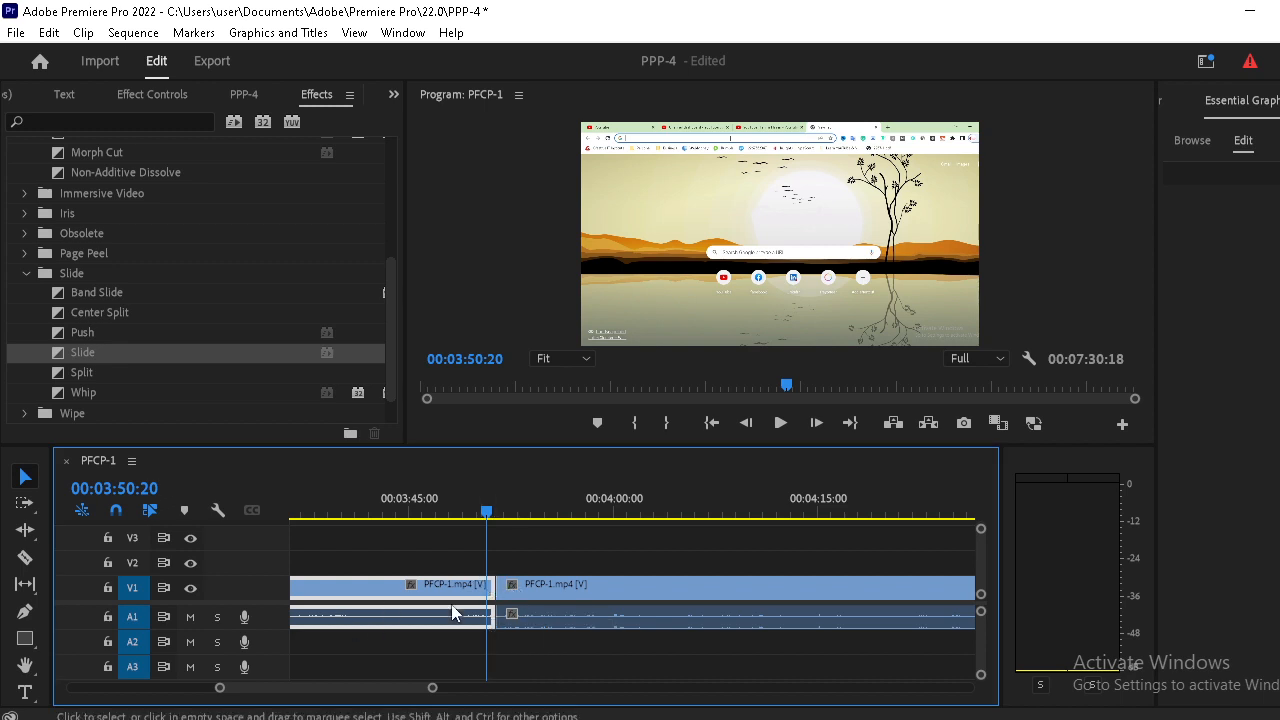
left_click_drag(95, 345, 507, 582)
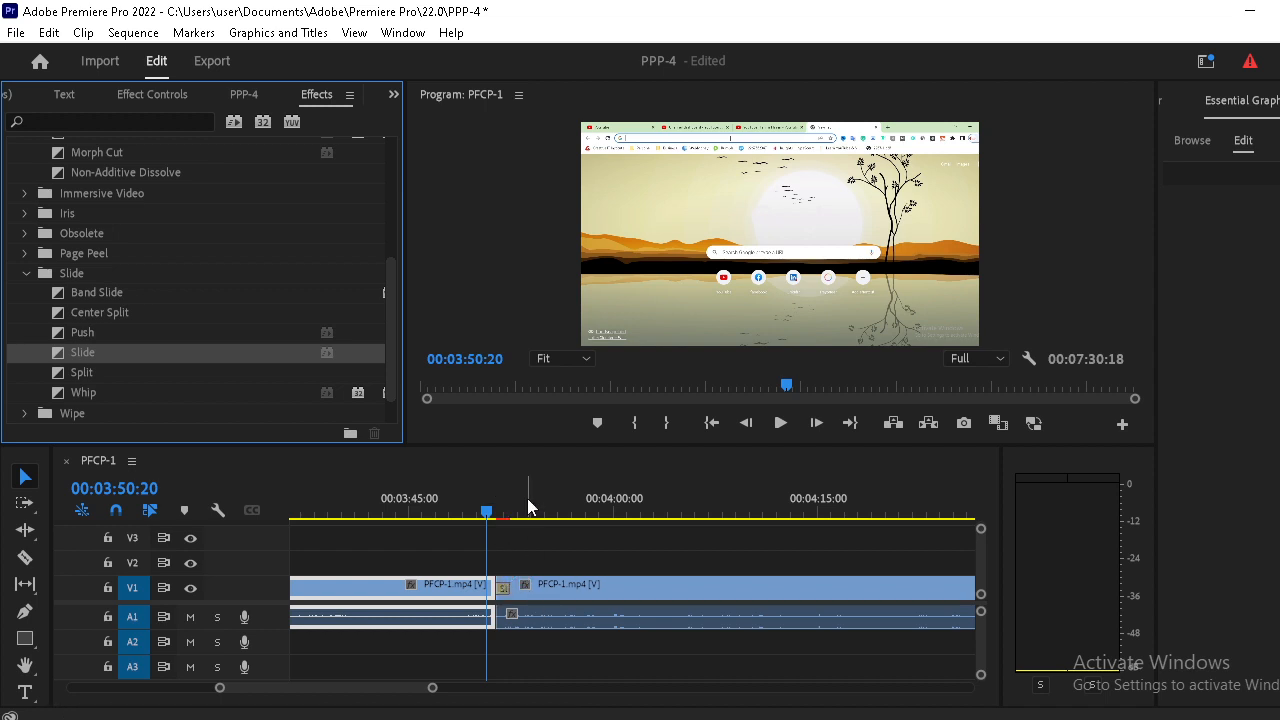
Scrub the playhead across the cut to 00:03:51:25 to preview the Slide transition
left_click(549, 523)
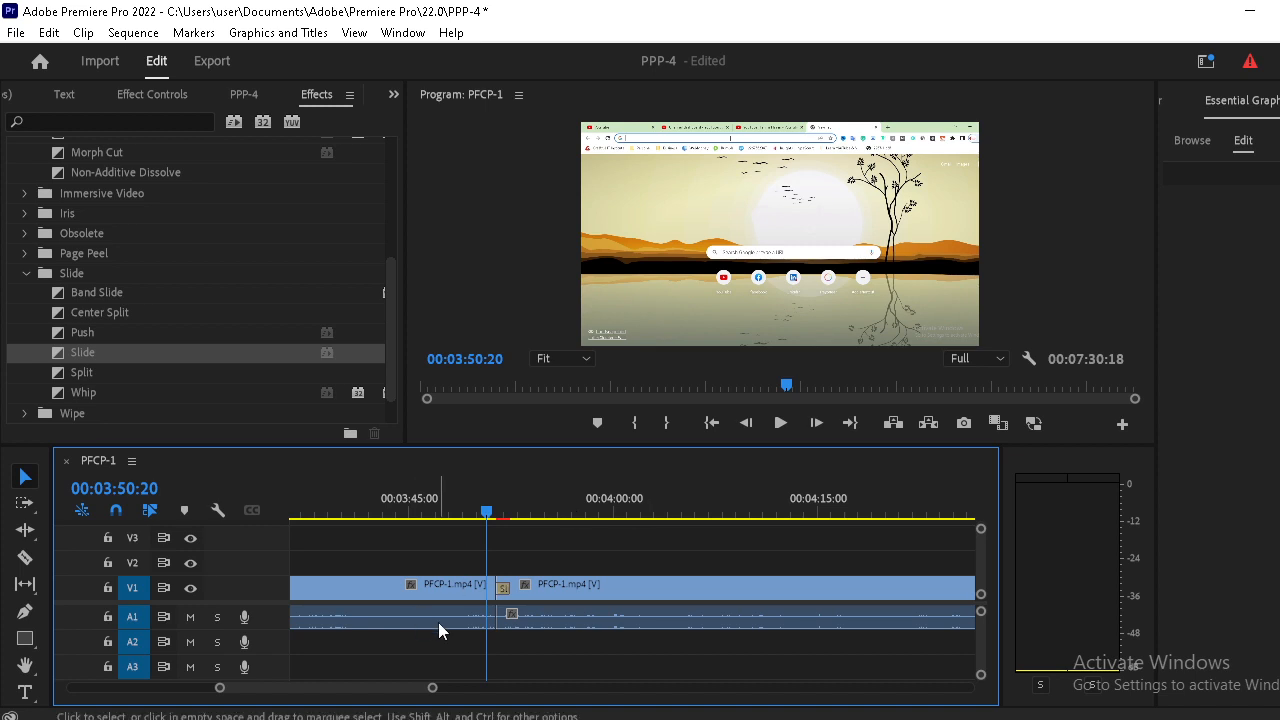
left_click_drag(432, 687, 359, 700)
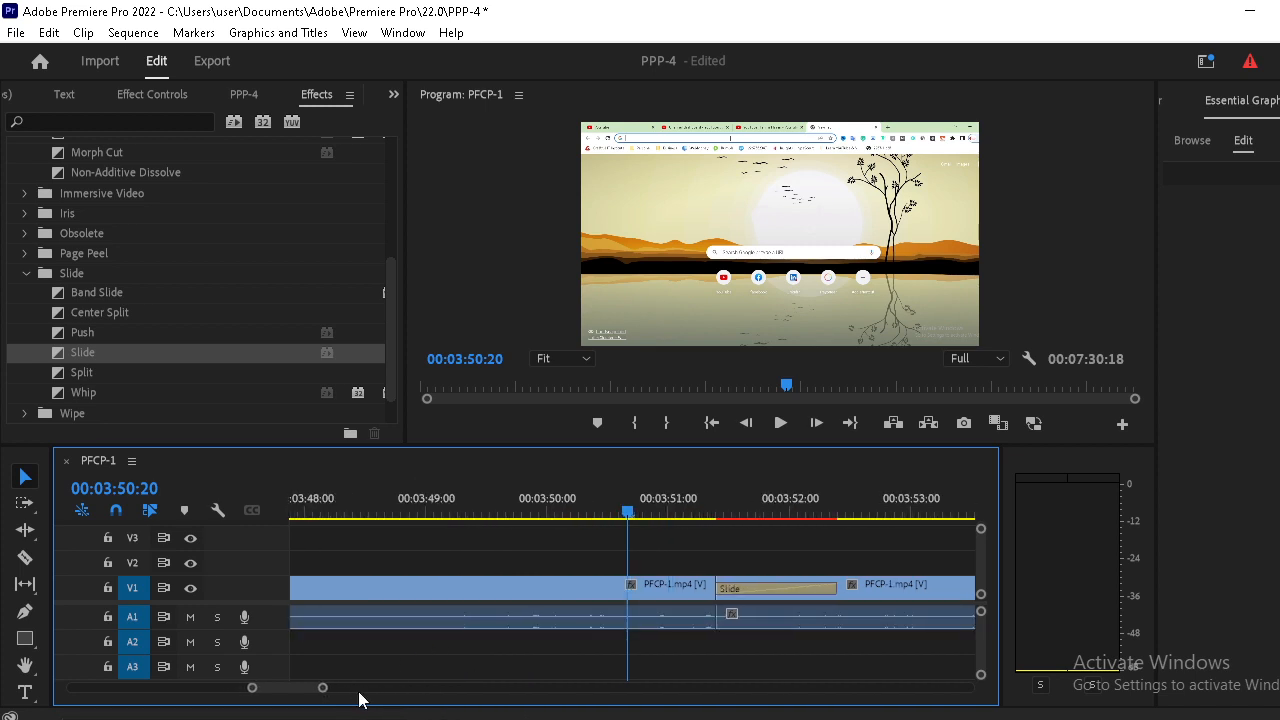
left_click(651, 517)
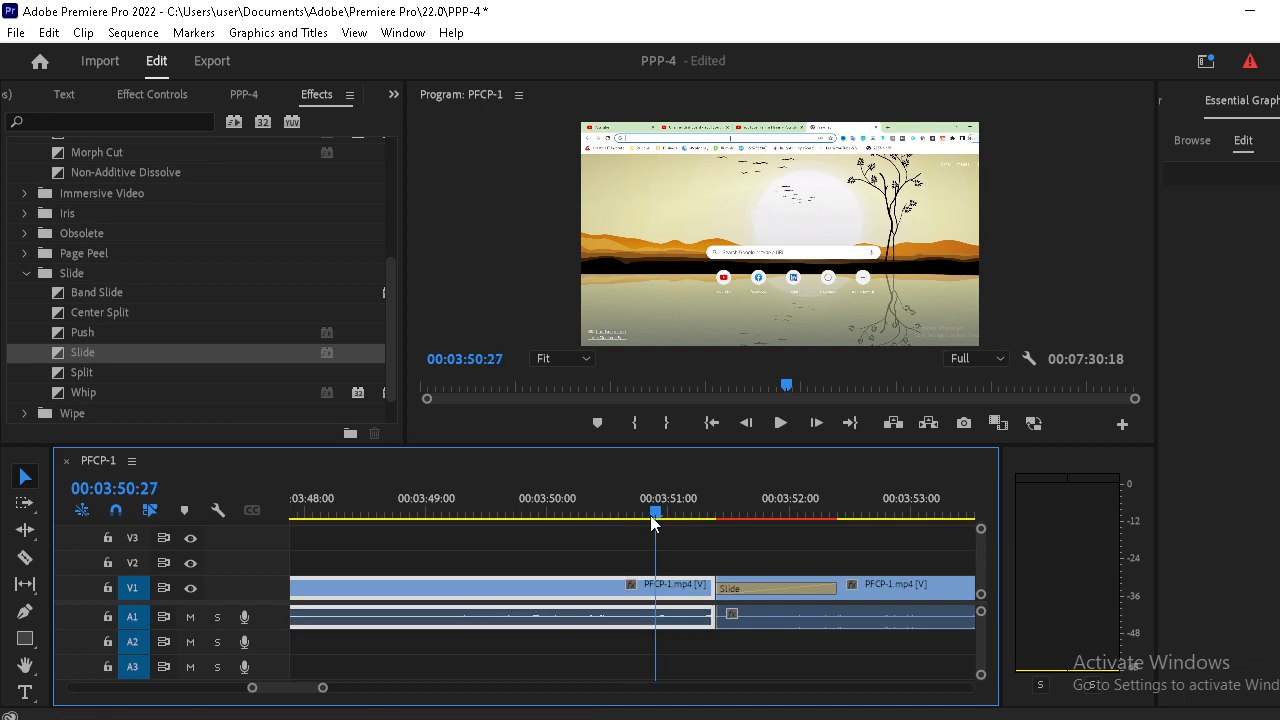
left_click_drag(651, 517, 766, 515)
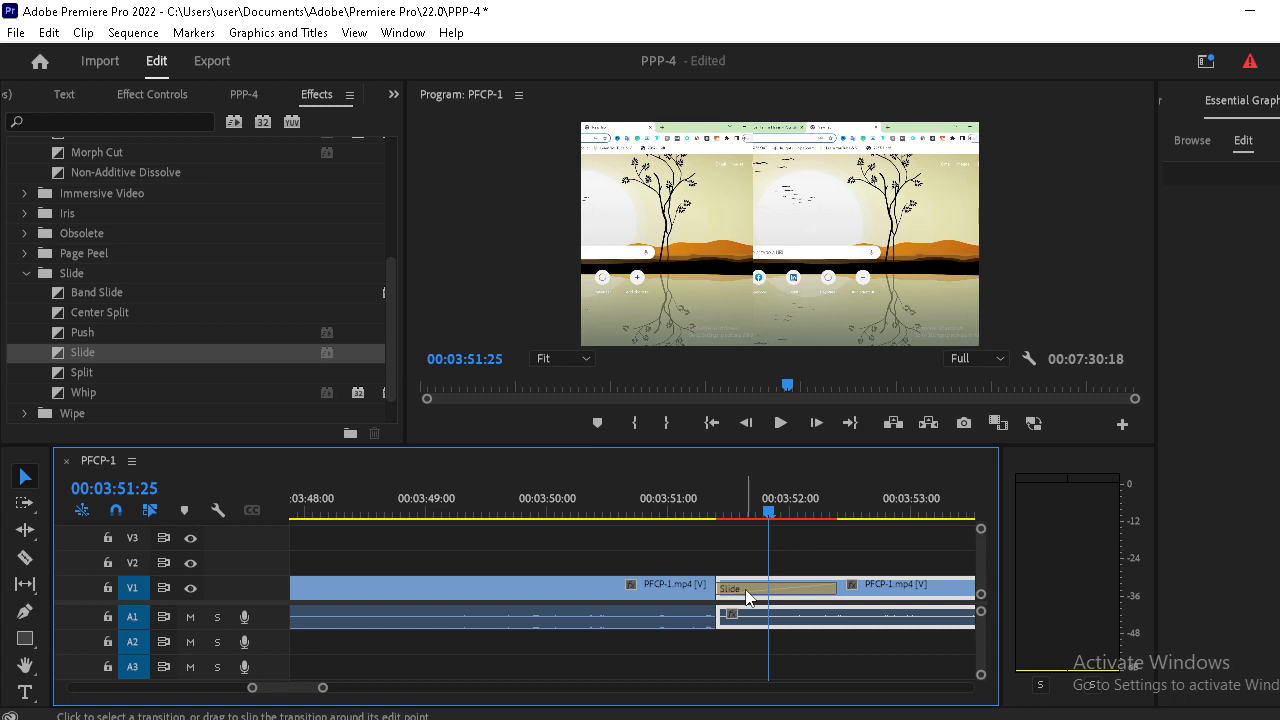
Set the alignment of the Slide transition on track V1 to Center at Cut
left_click(747, 591)
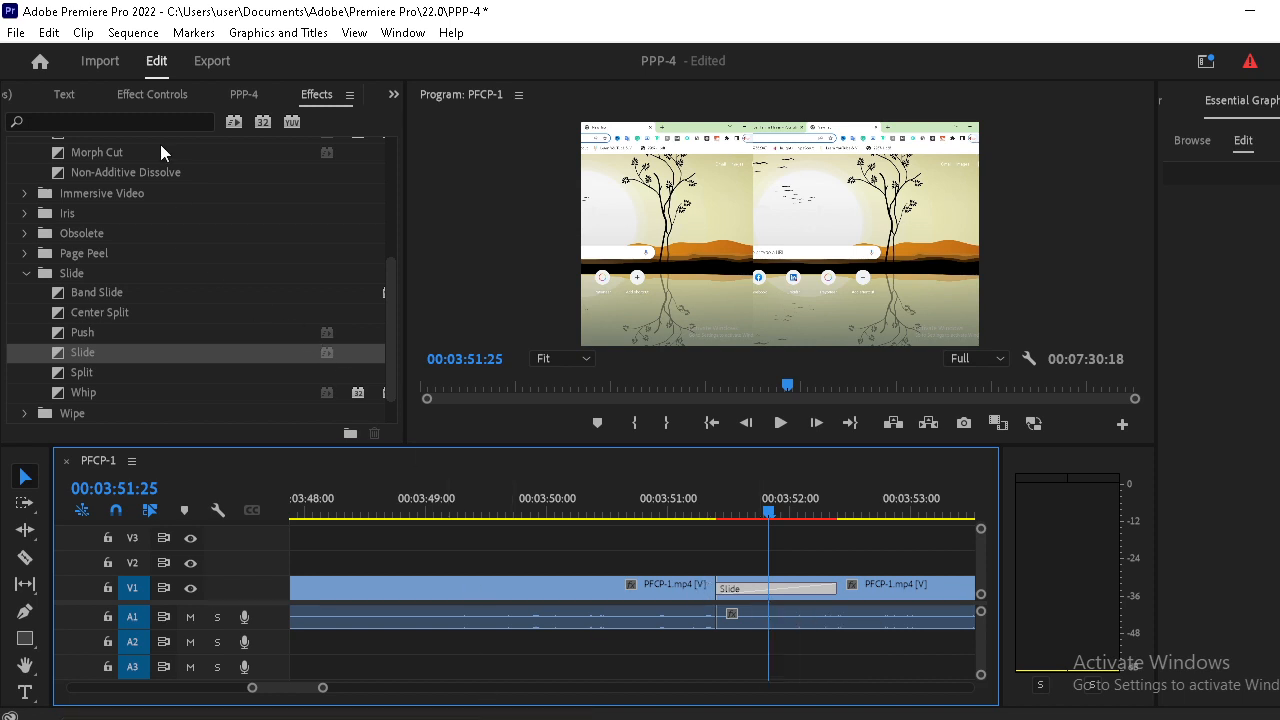
left_click(150, 94)
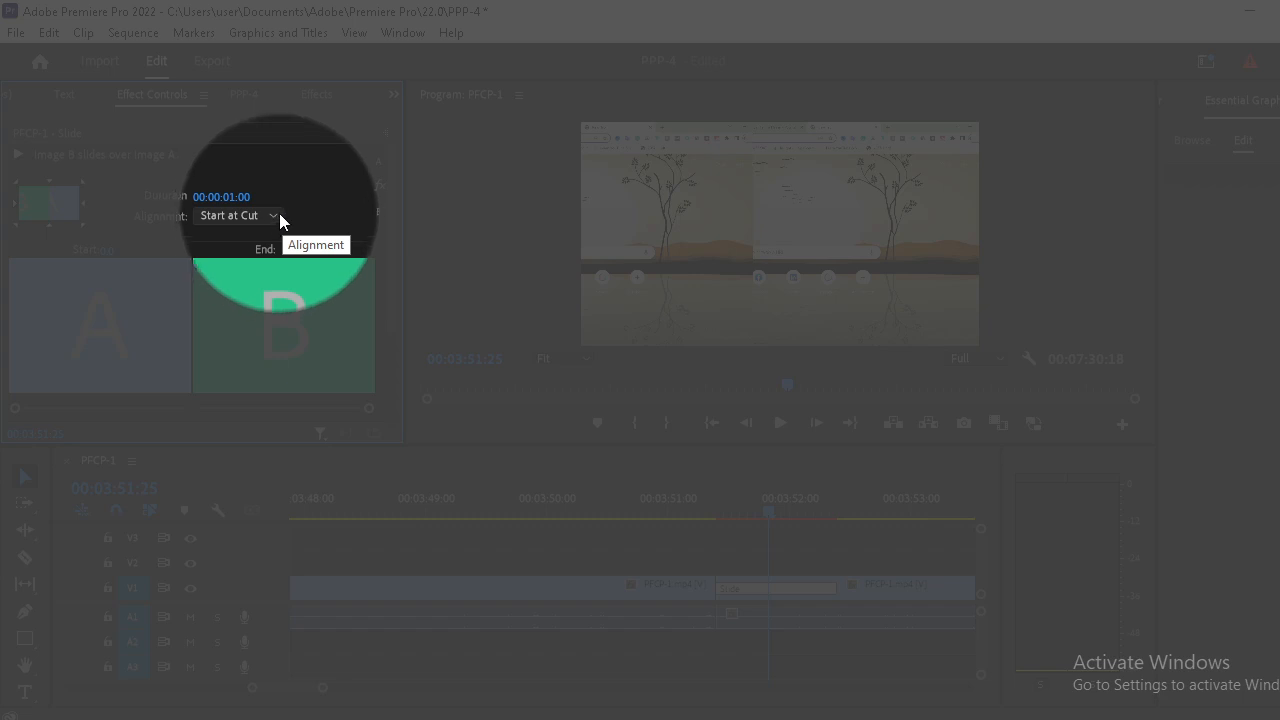
left_click(271, 216)
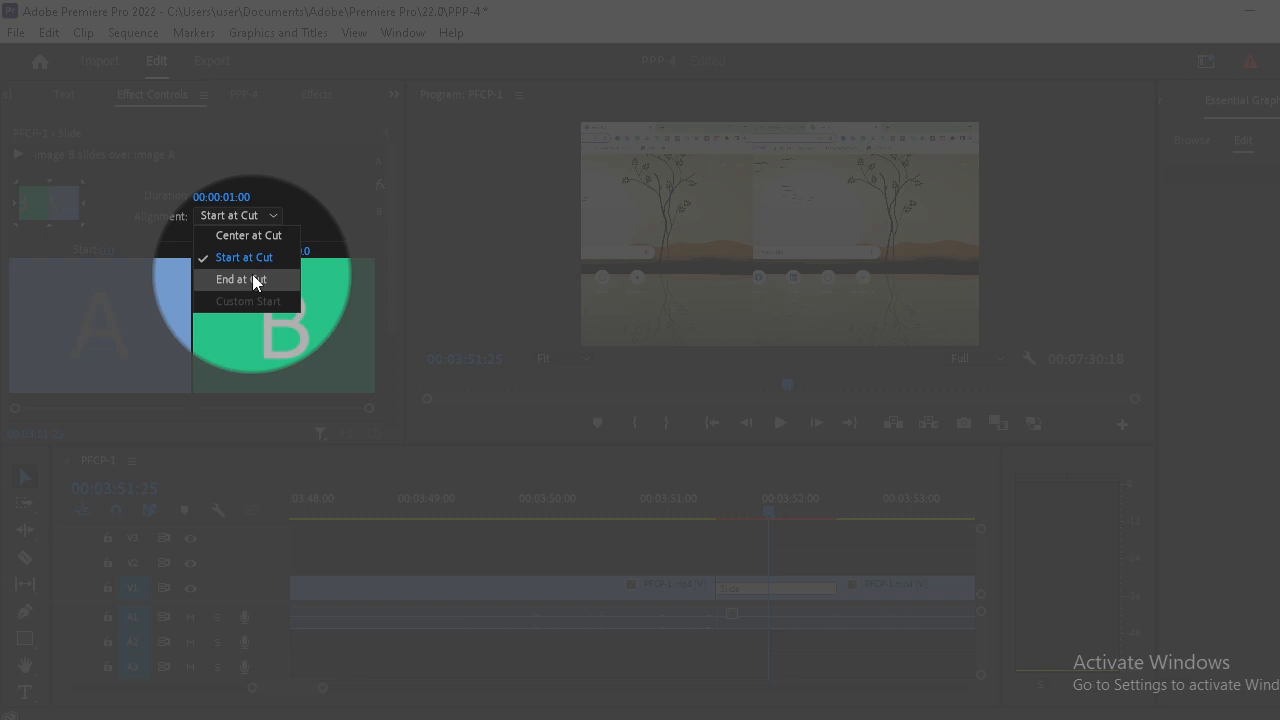
left_click(275, 234)
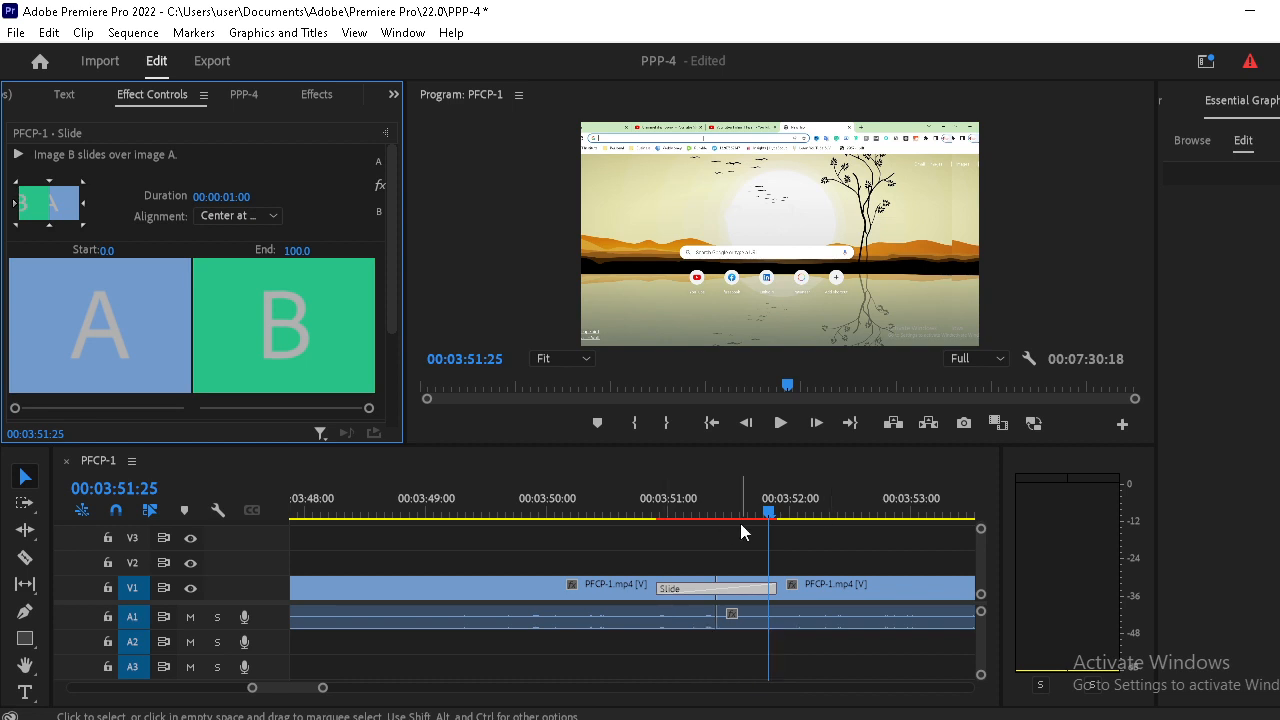
Play the sequence from just before the cut to preview the centered Slide transition
left_click_drag(770, 513, 643, 522)
key("space")
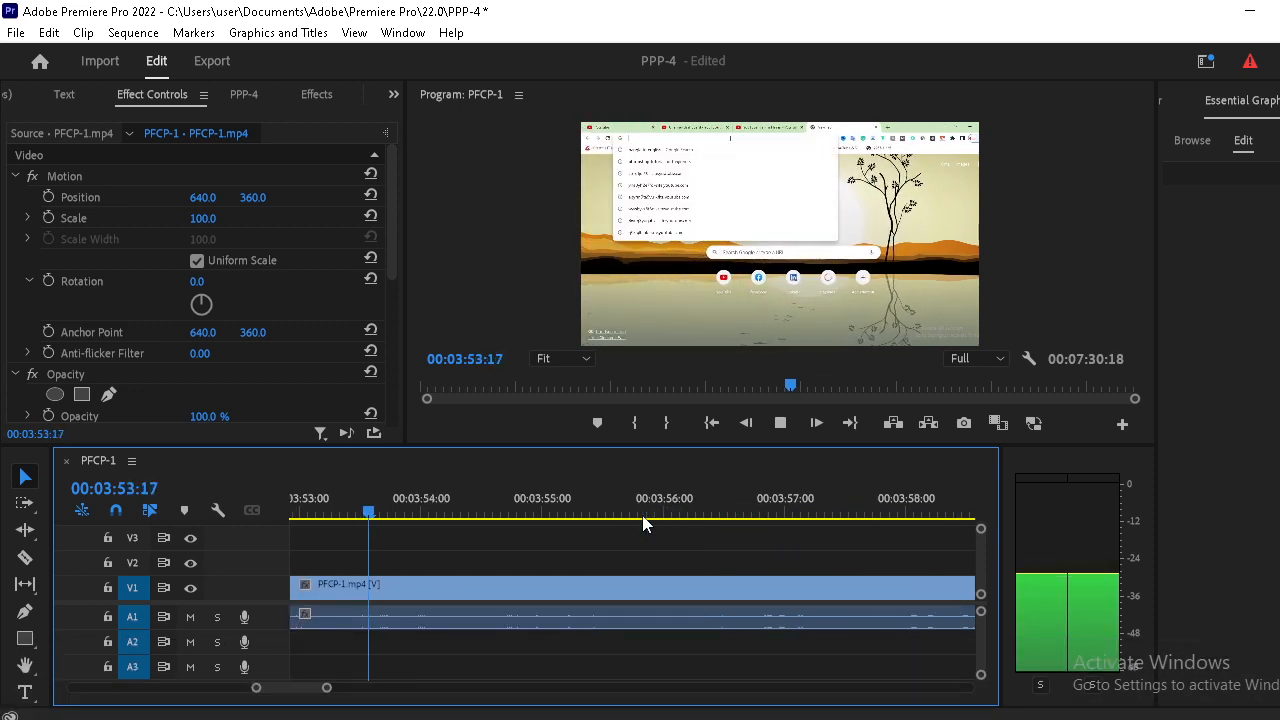
key("space")
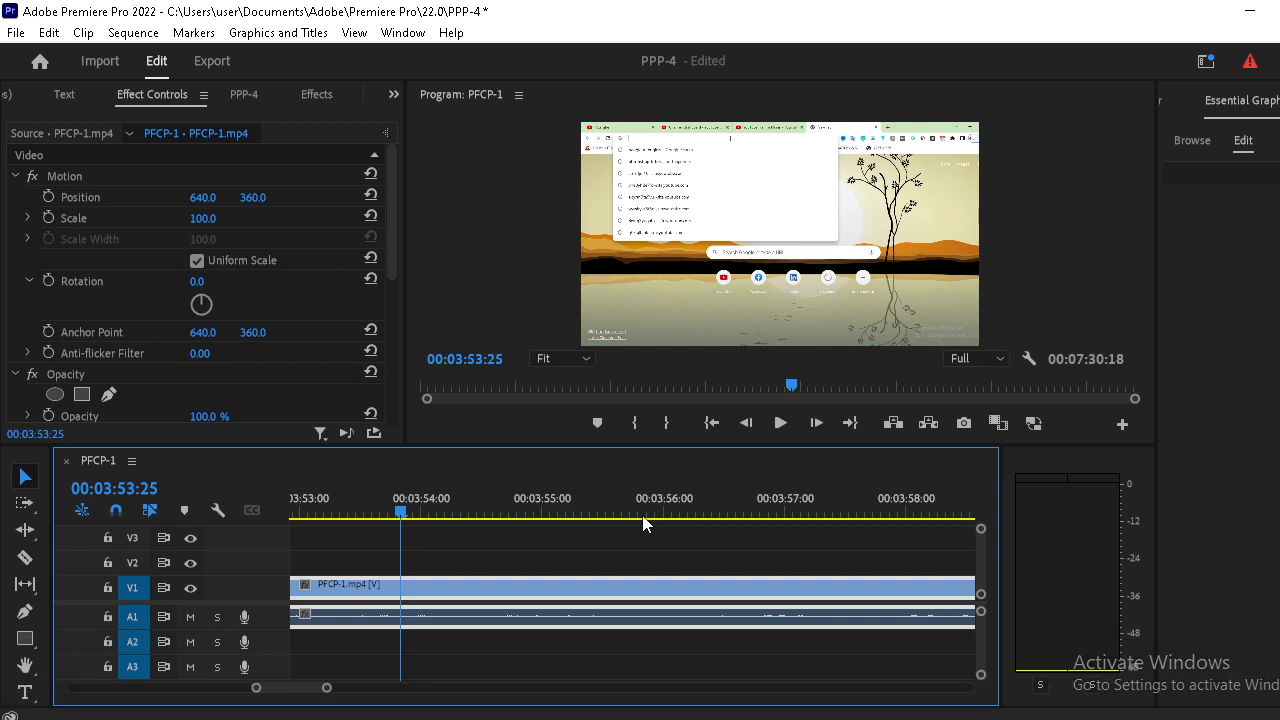
Move the playhead to 00:07:30:11, near the end of the last PFCP-1.mp4 clip
left_click_drag(402, 514, 651, 514)
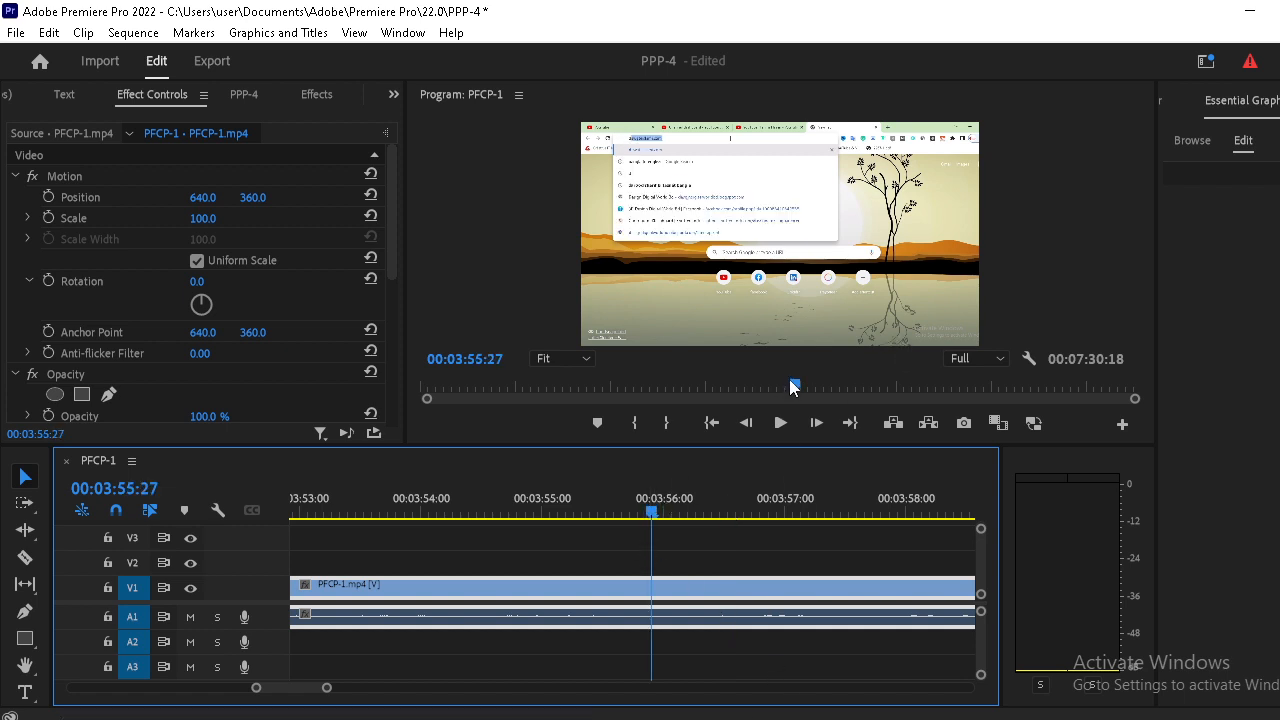
left_click_drag(789, 394, 1108, 392)
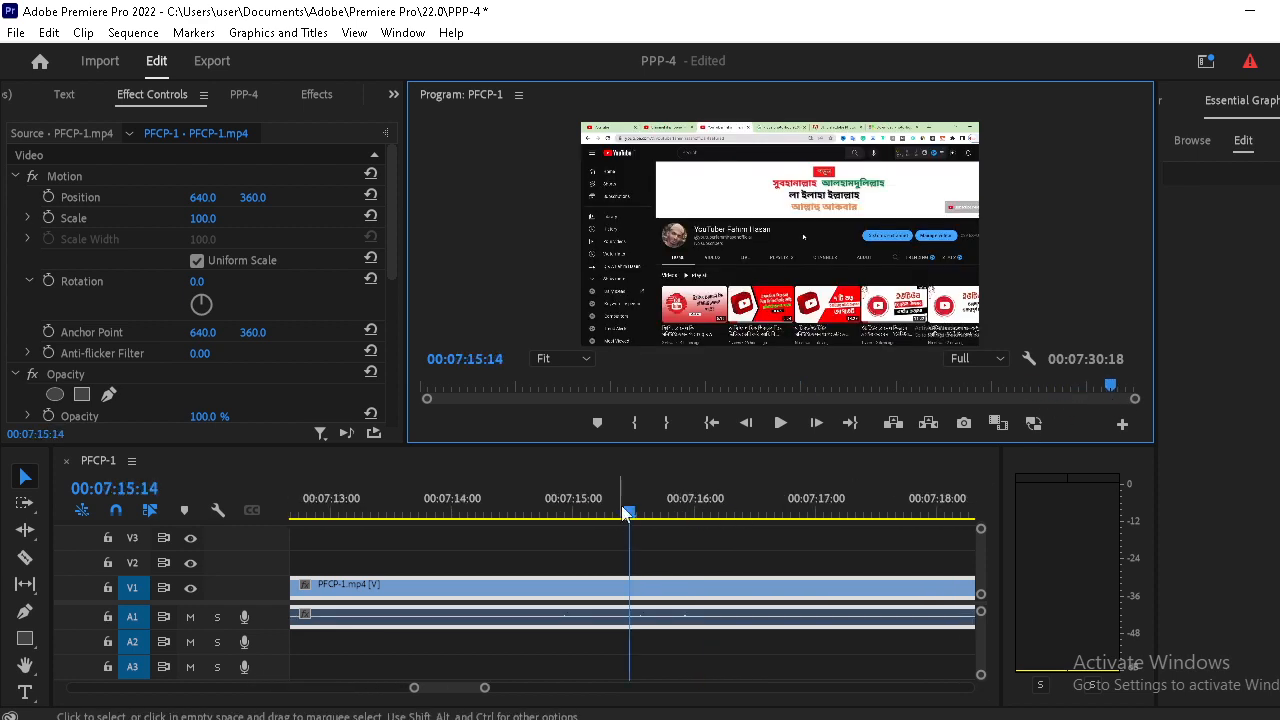
left_click_drag(632, 512, 961, 520)
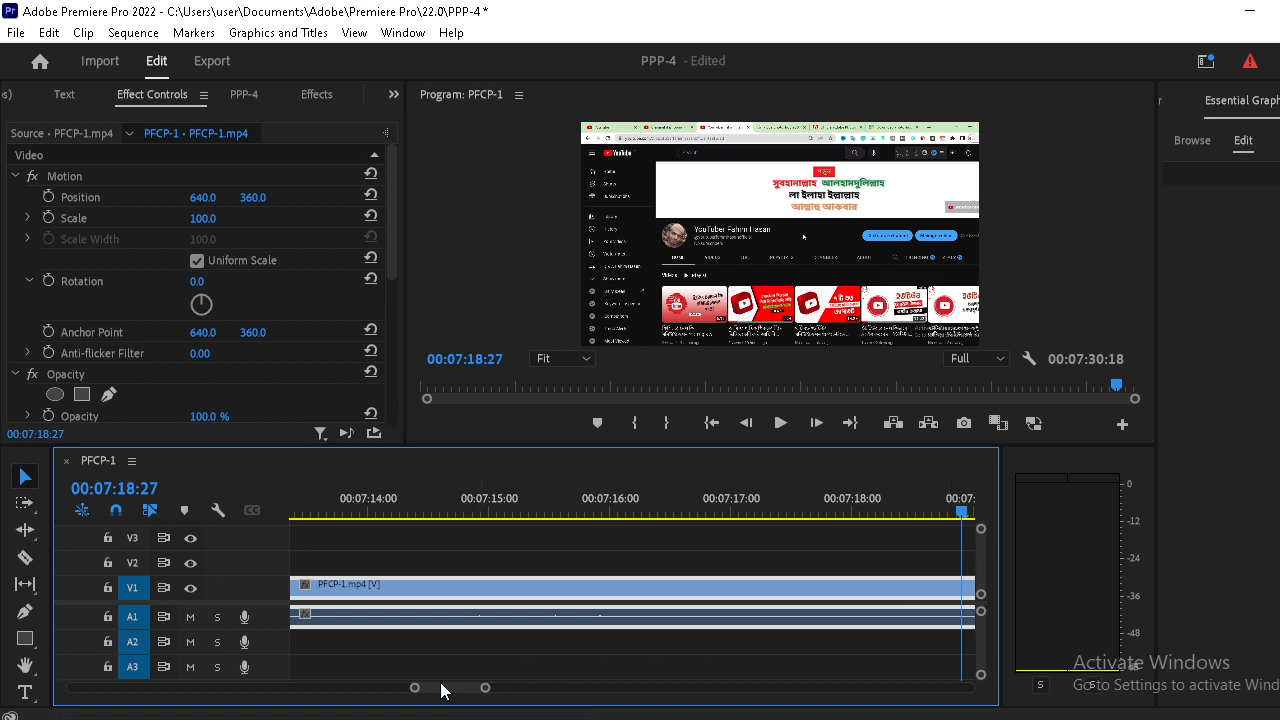
left_click_drag(443, 688, 445, 697)
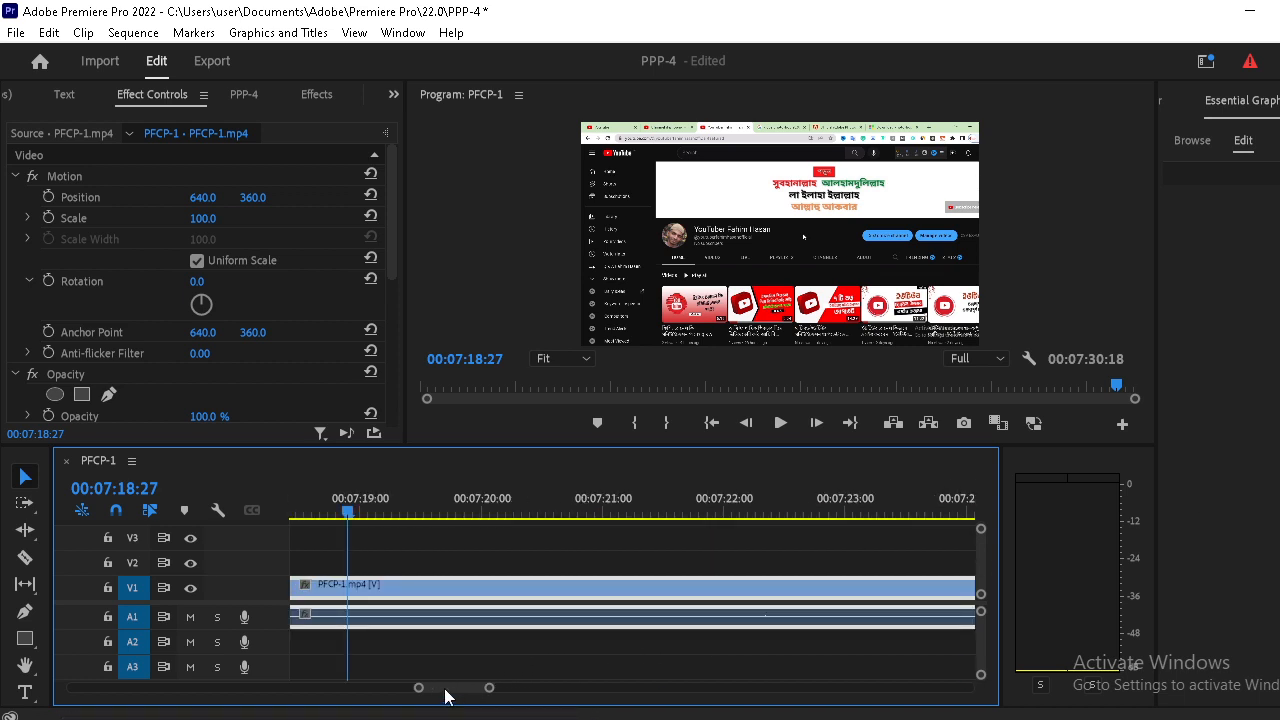
left_click_drag(482, 492, 960, 476)
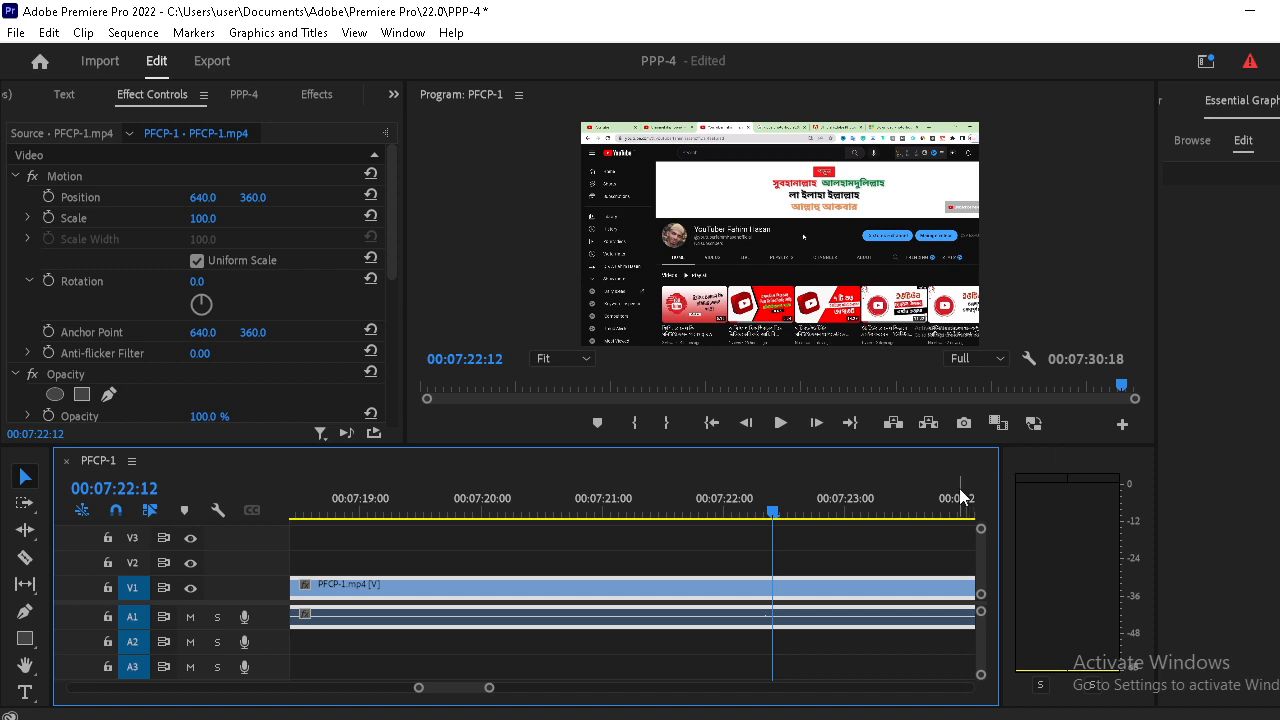
left_click(960, 497)
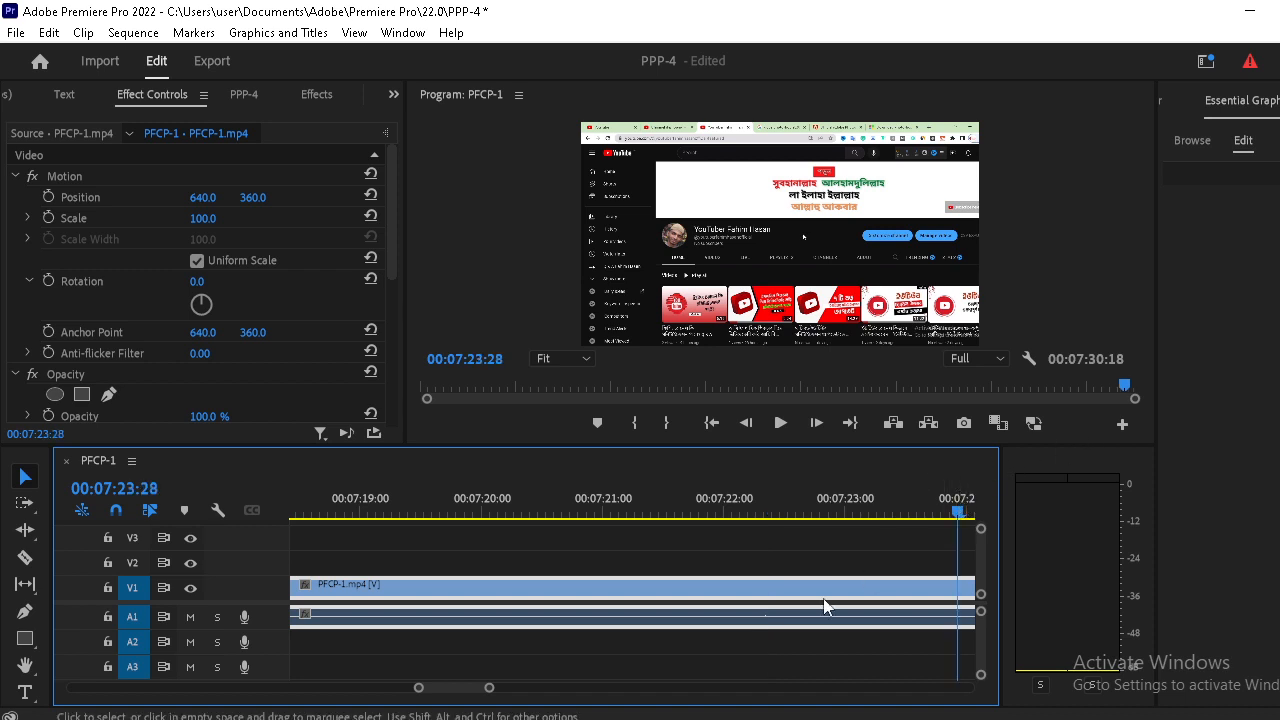
left_click(500, 689)
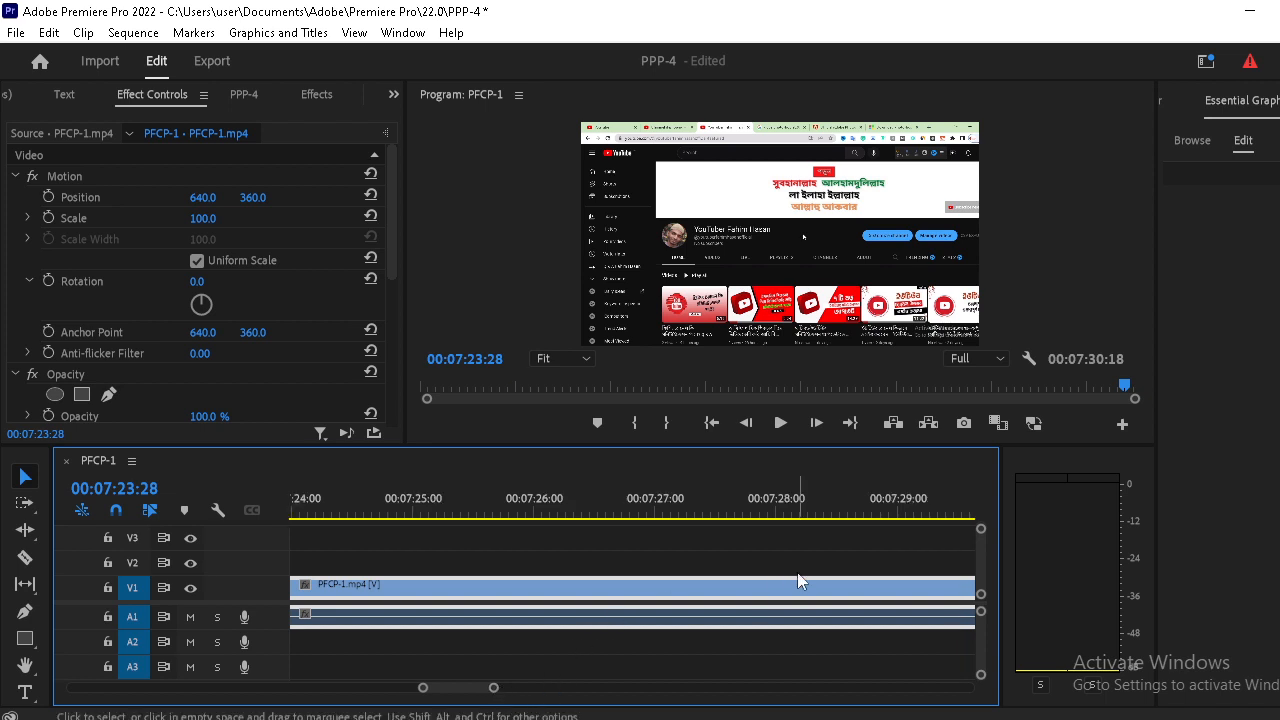
left_click(928, 537)
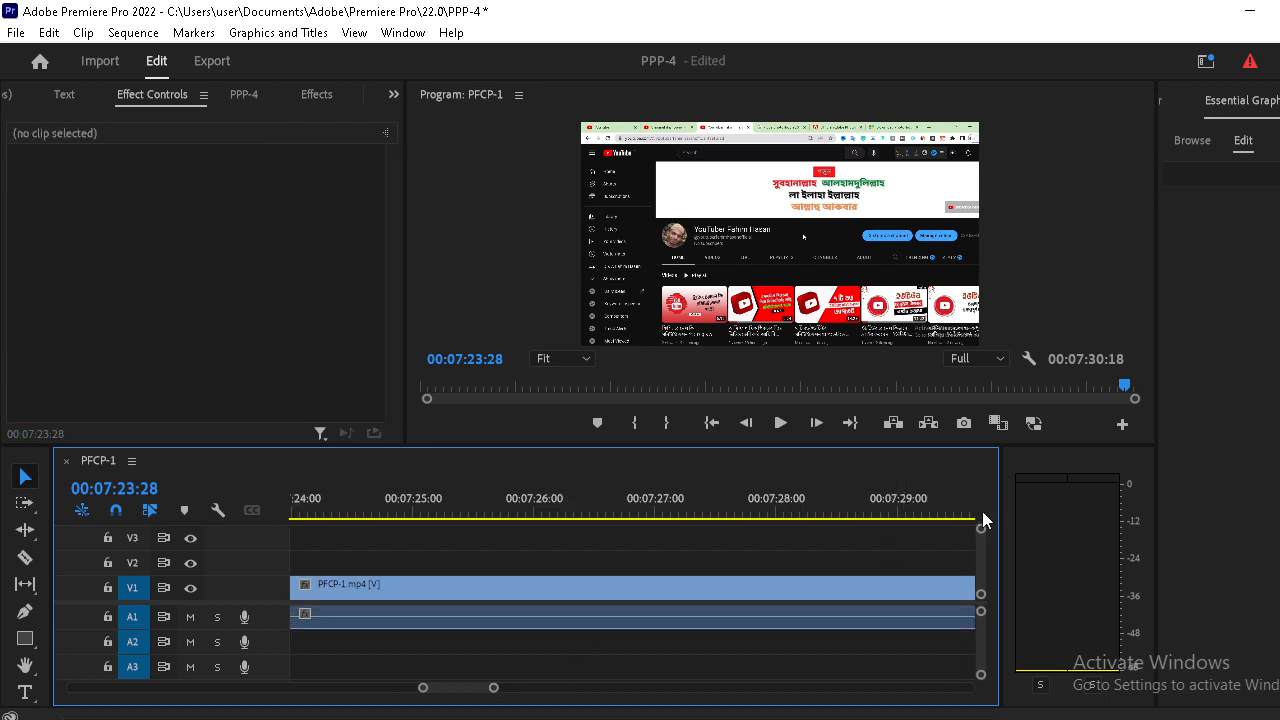
left_click(500, 689)
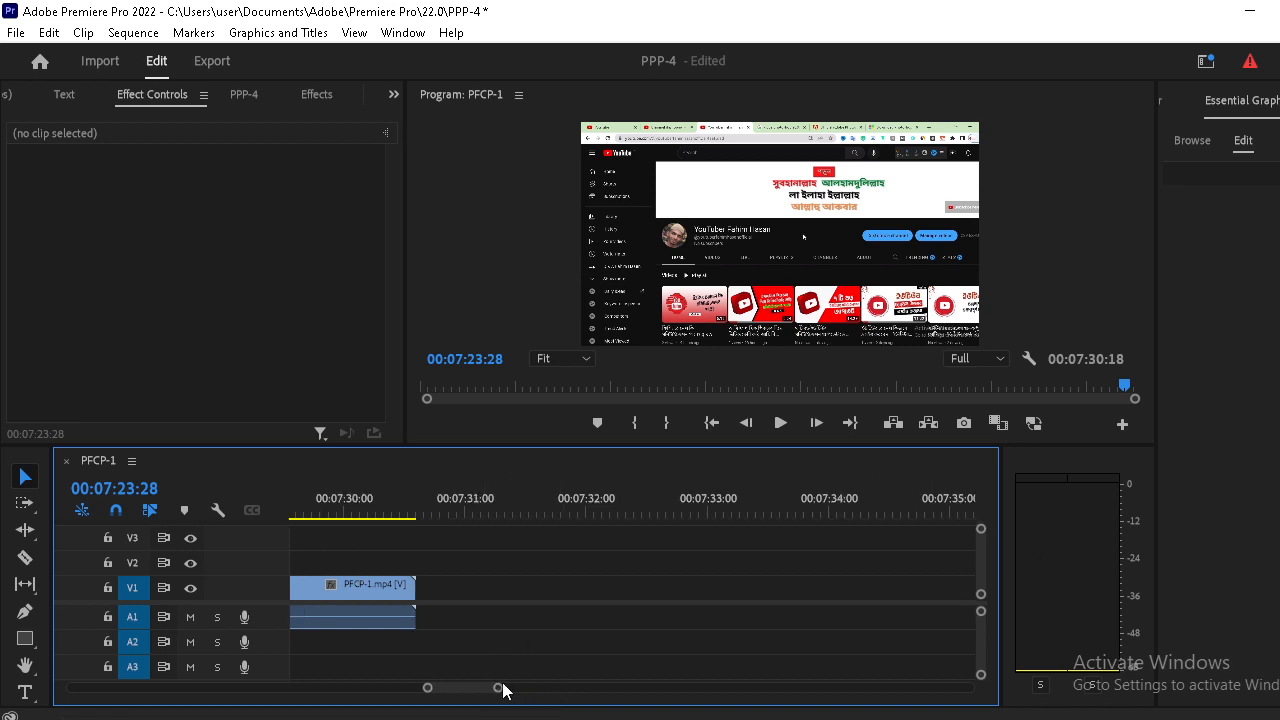
left_click(390, 518)
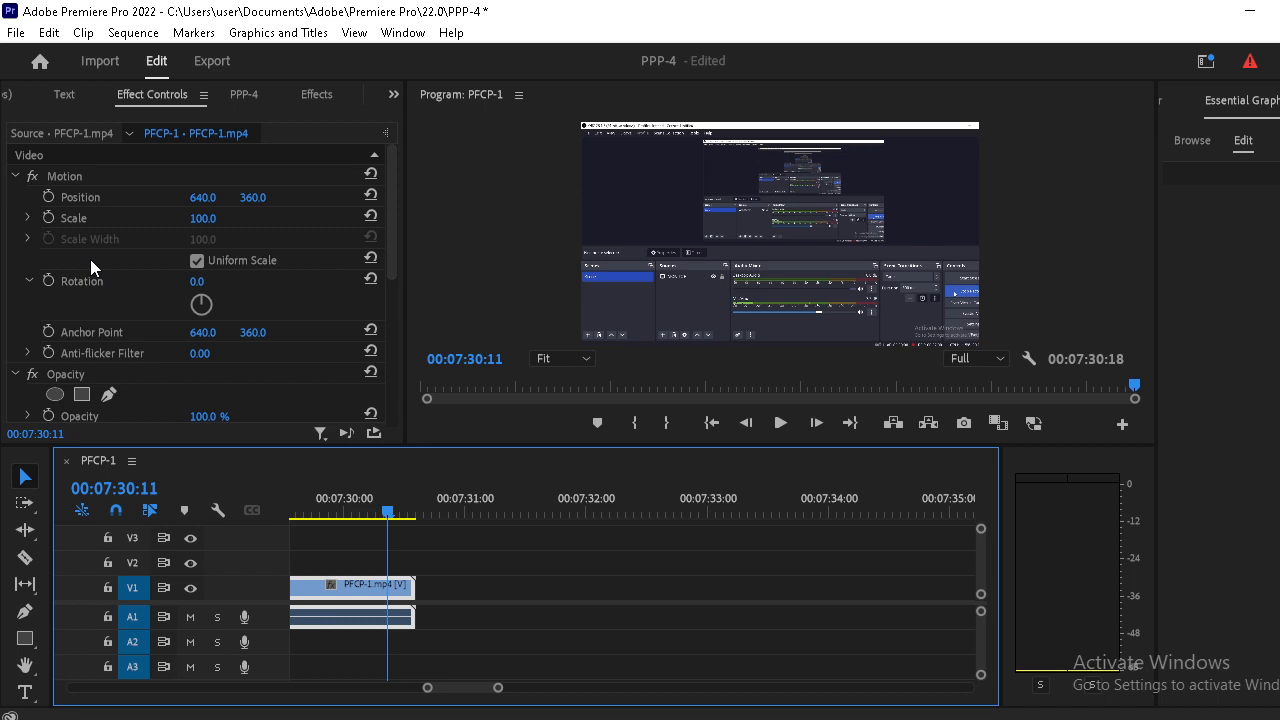
Try to apply the Center Split transition from the Slide group to the end of the last clip on track V1
left_click(318, 95)
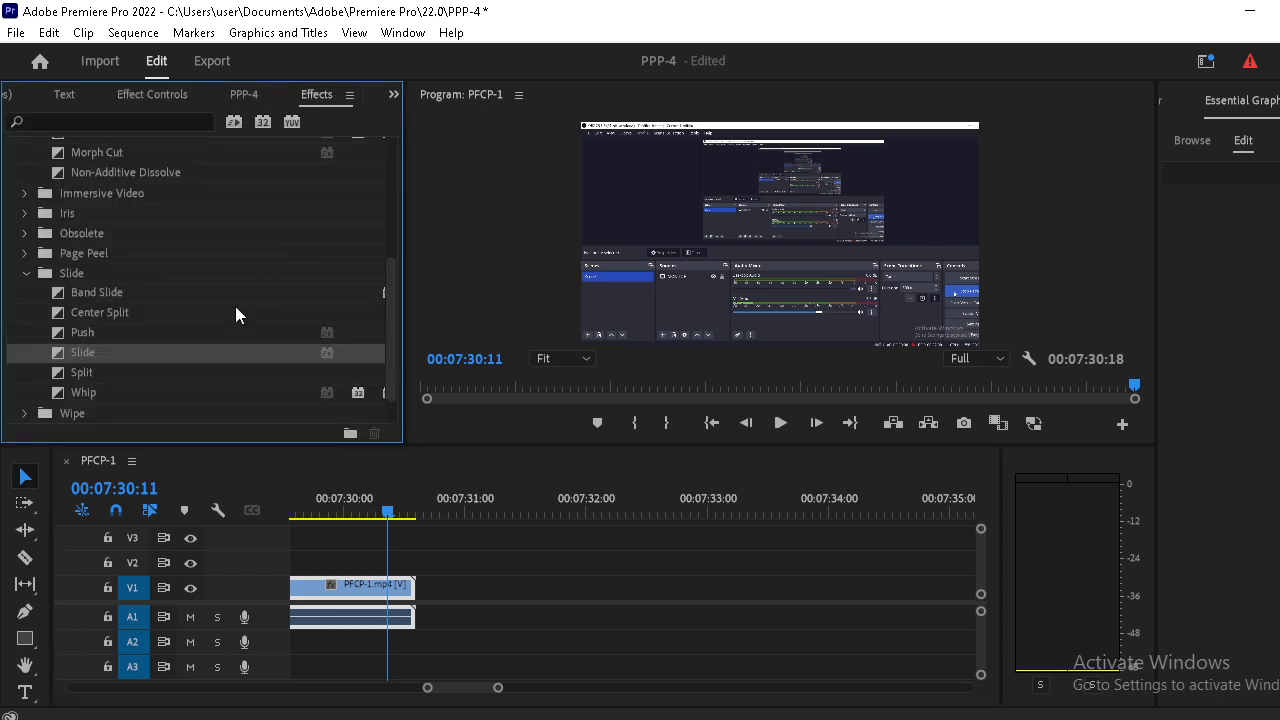
scroll(190, 208, "down", 2)
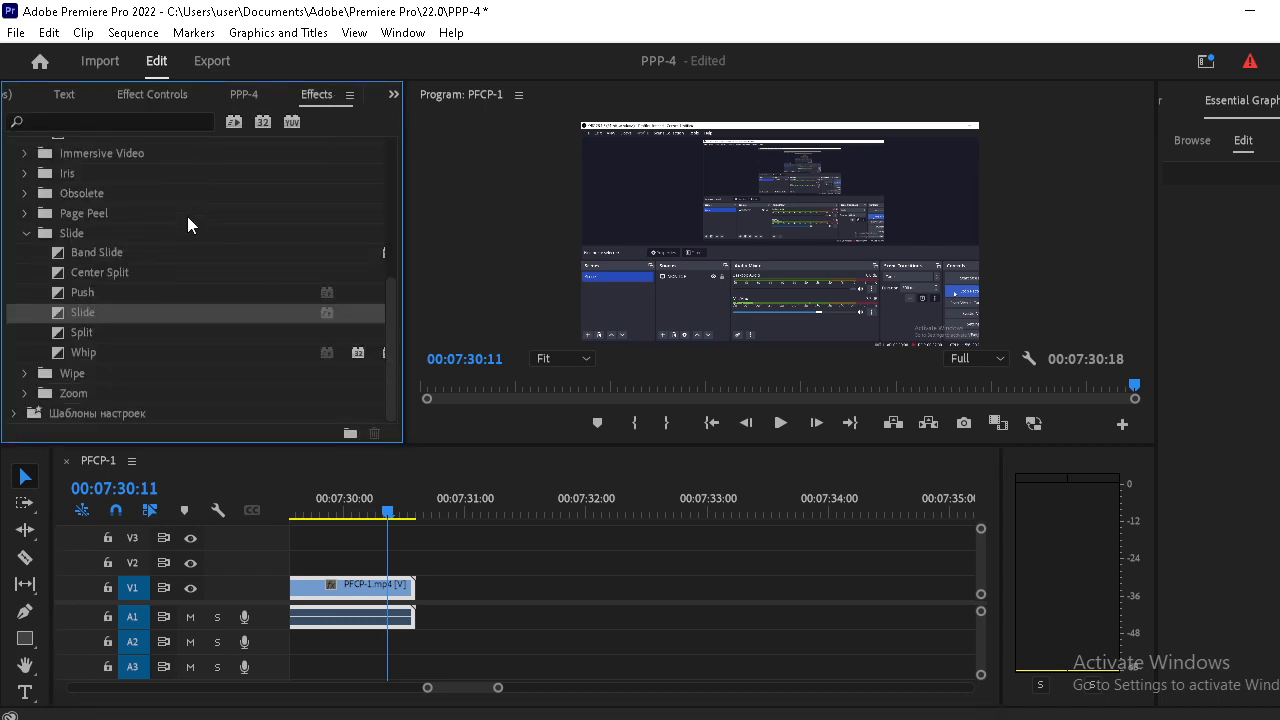
left_click(77, 272)
left_click_drag(82, 272, 402, 593)
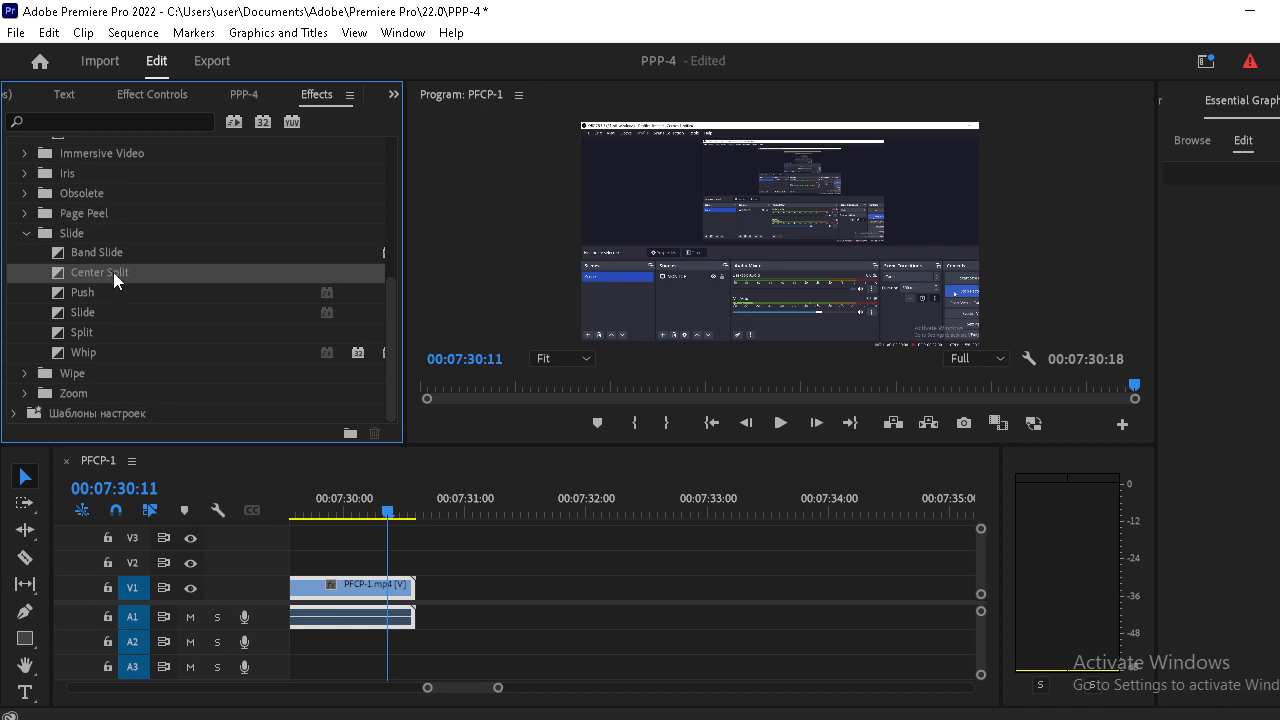
left_click_drag(113, 272, 408, 578)
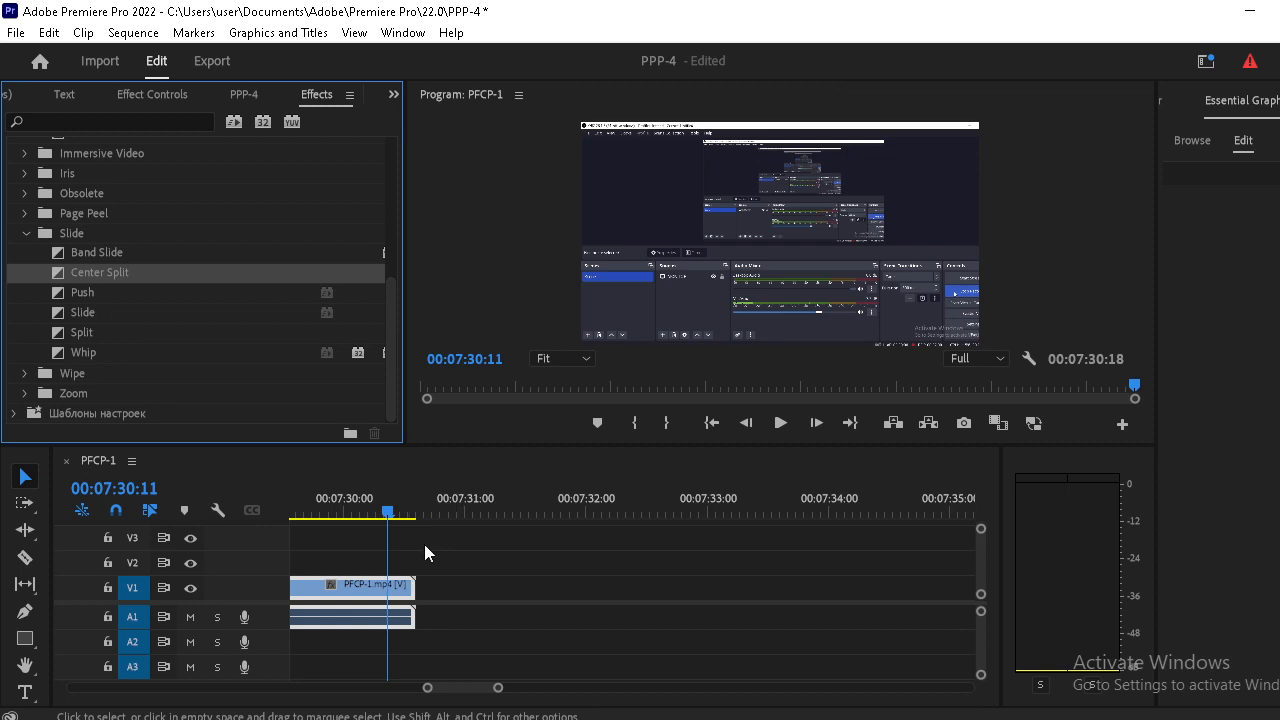
Play the final frames of the last clip to check for the Center Split transition
key("space")
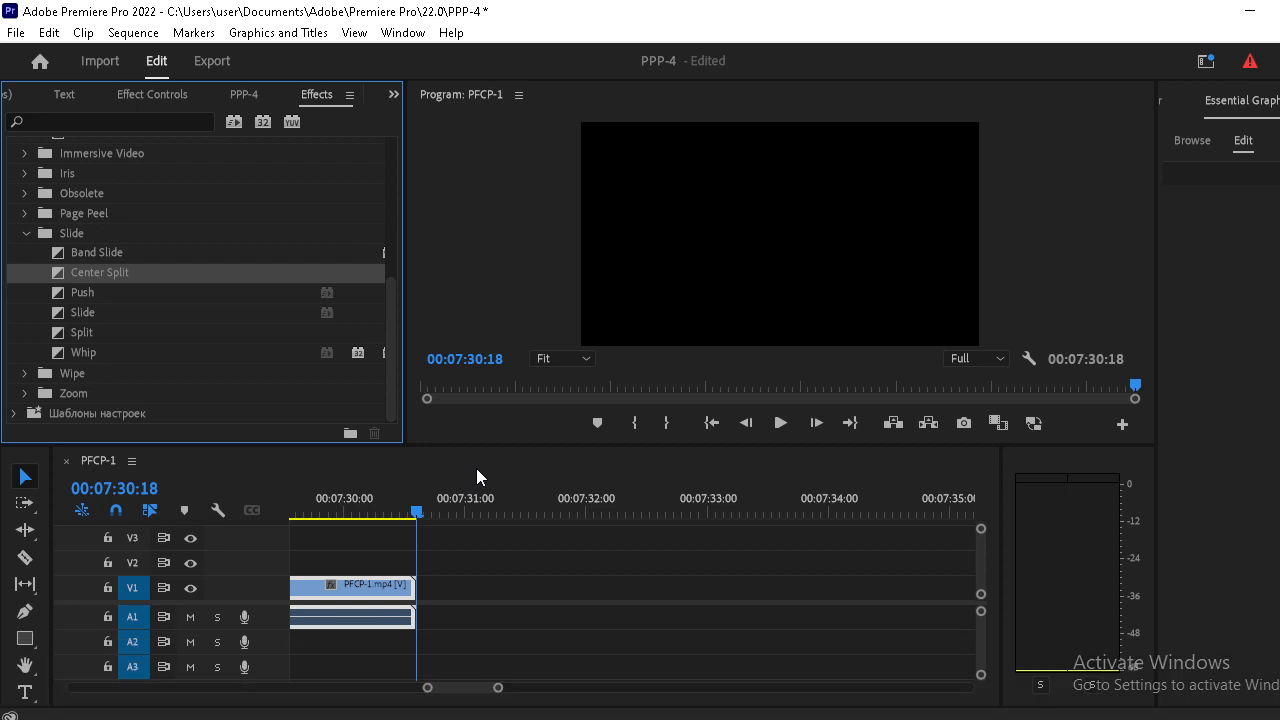
left_click(413, 519)
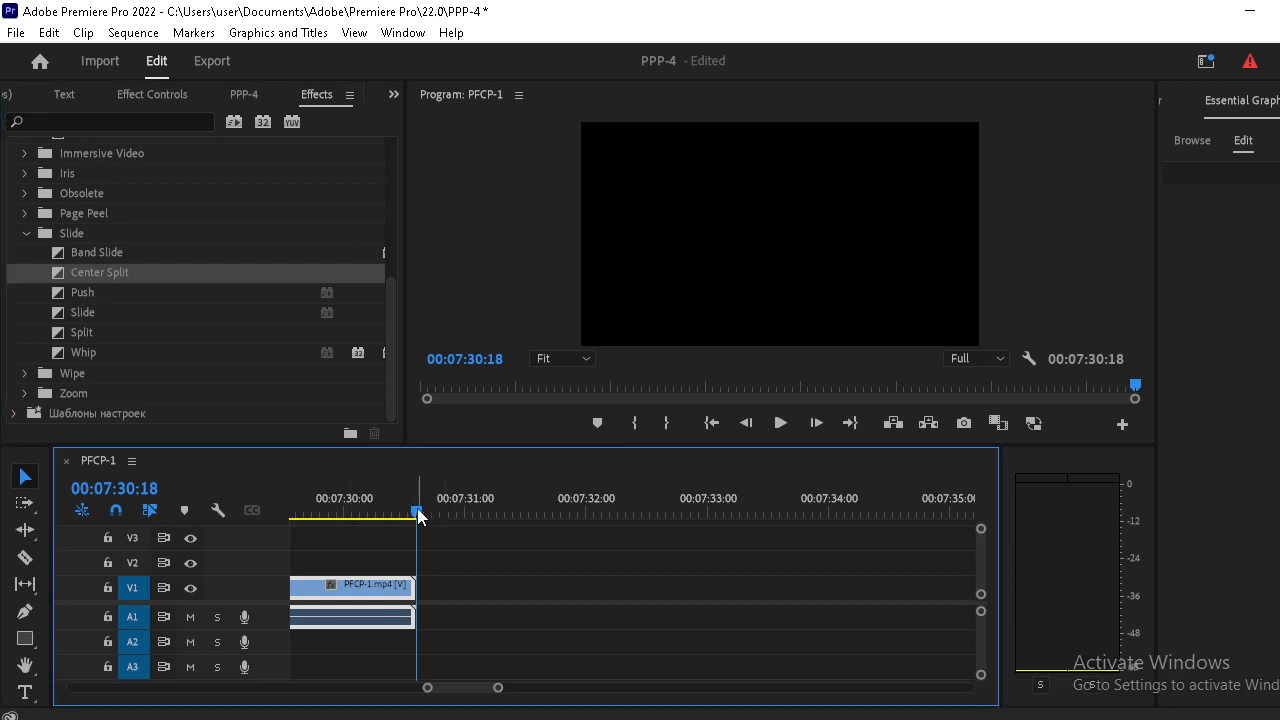
left_click_drag(417, 514, 357, 515)
key("space")
left_click_drag(417, 512, 377, 510)
Undo the last edit and replay the end of the sequence, returning the playhead to 00:07:30:09
key("ctrl")
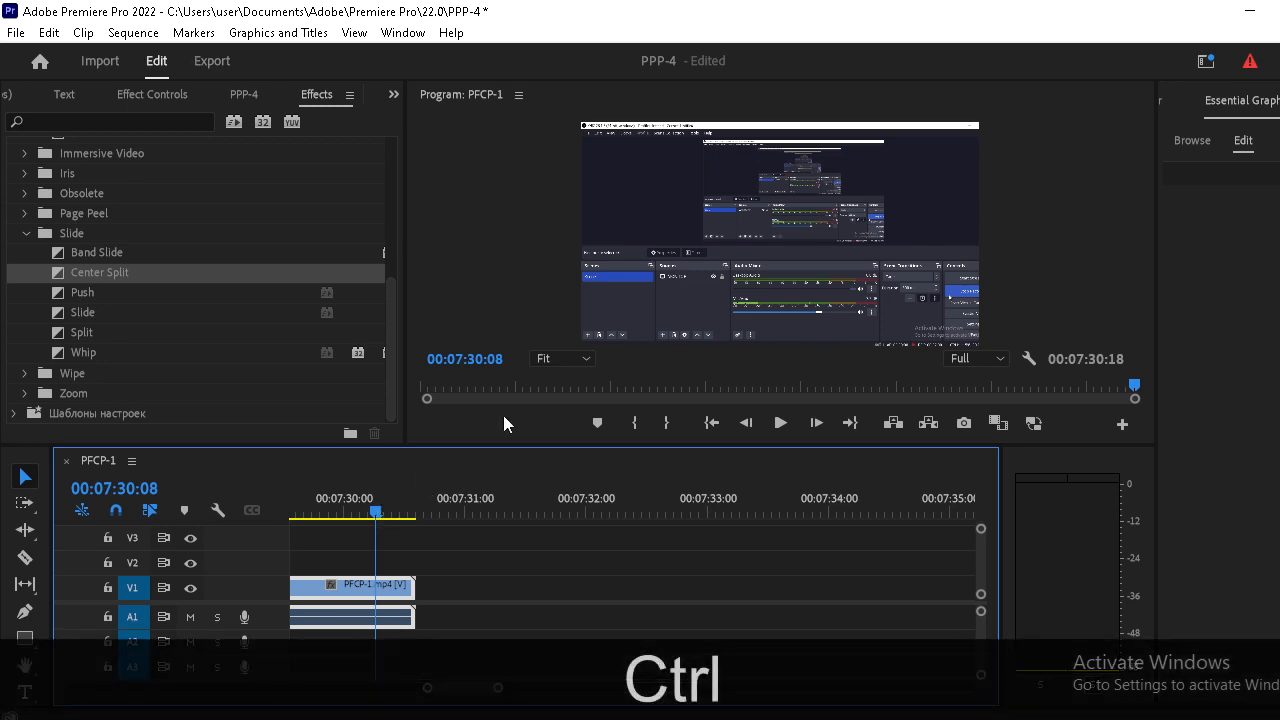
key("ctrl+z")
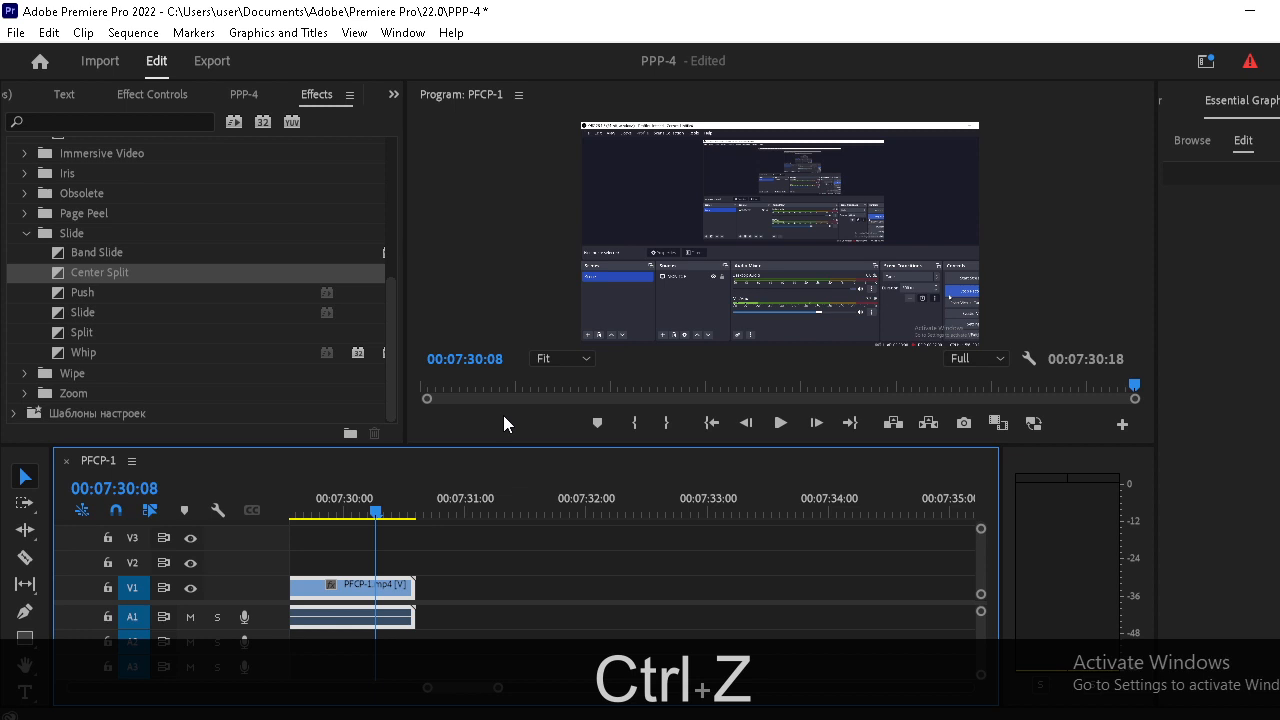
key("space")
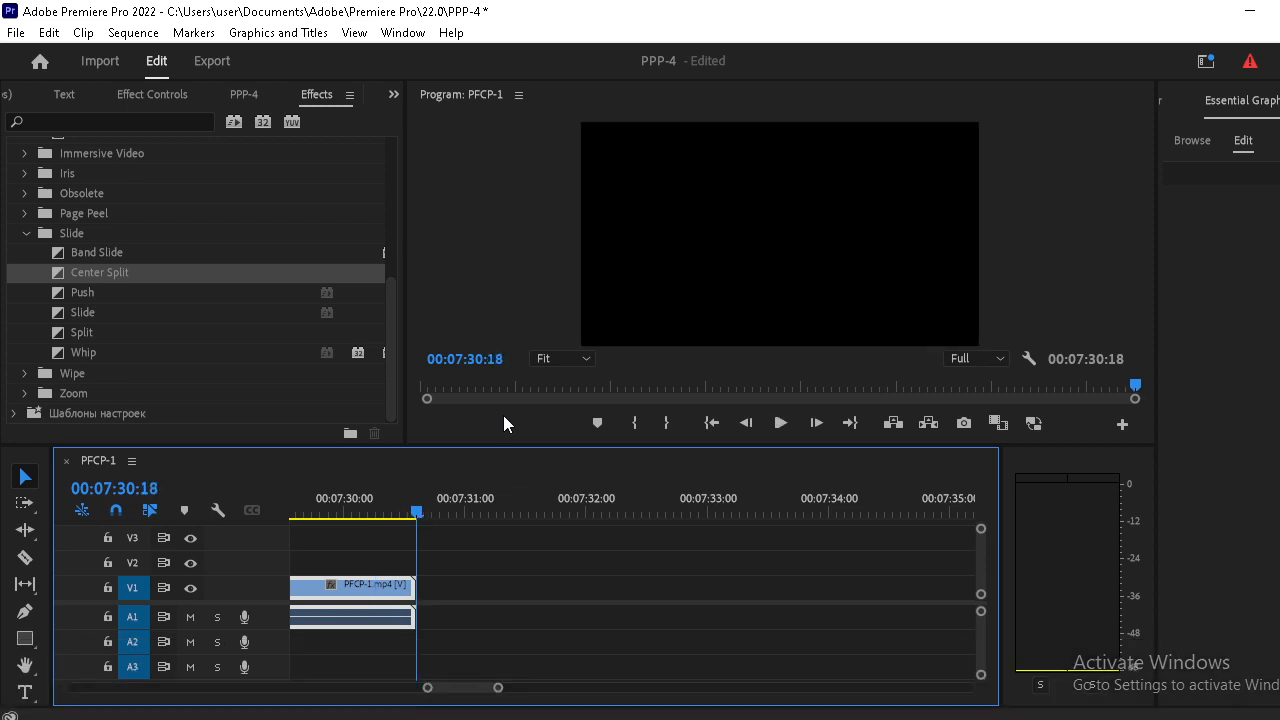
left_click_drag(423, 507, 380, 510)
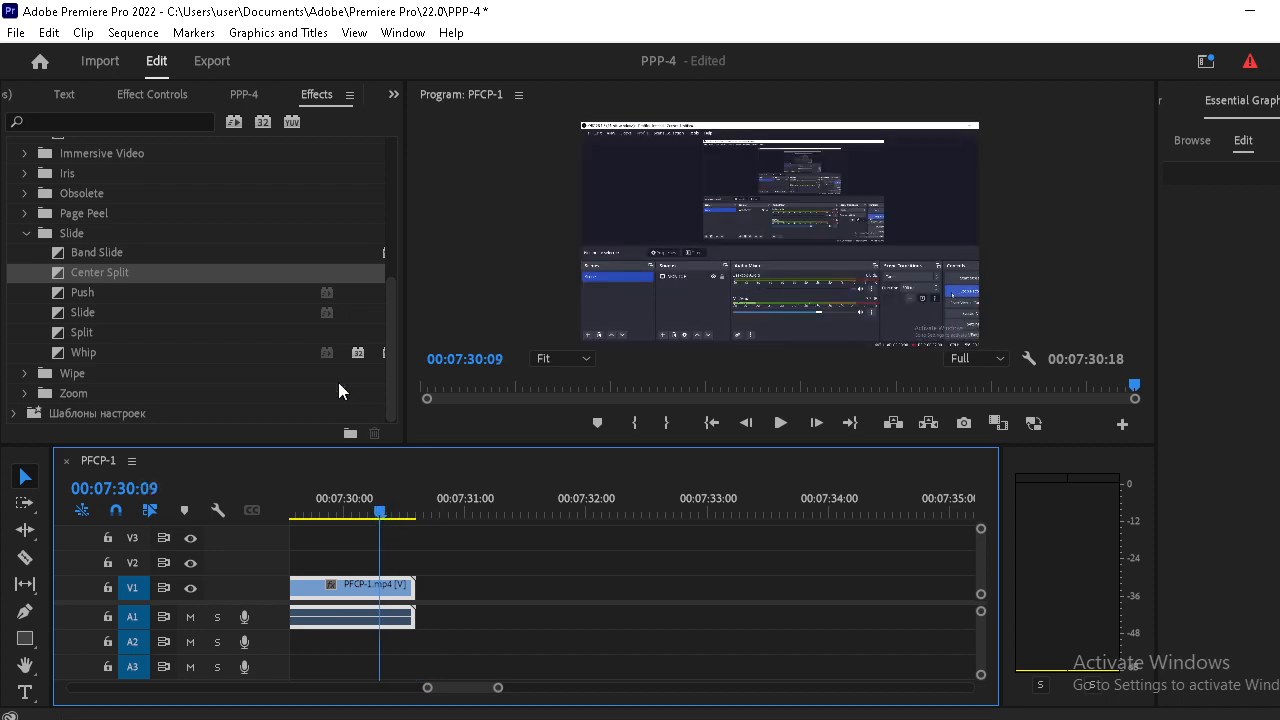
Apply the Band Wipe transition from the Wipe group to the end of the last clip on track V1
left_click(106, 378)
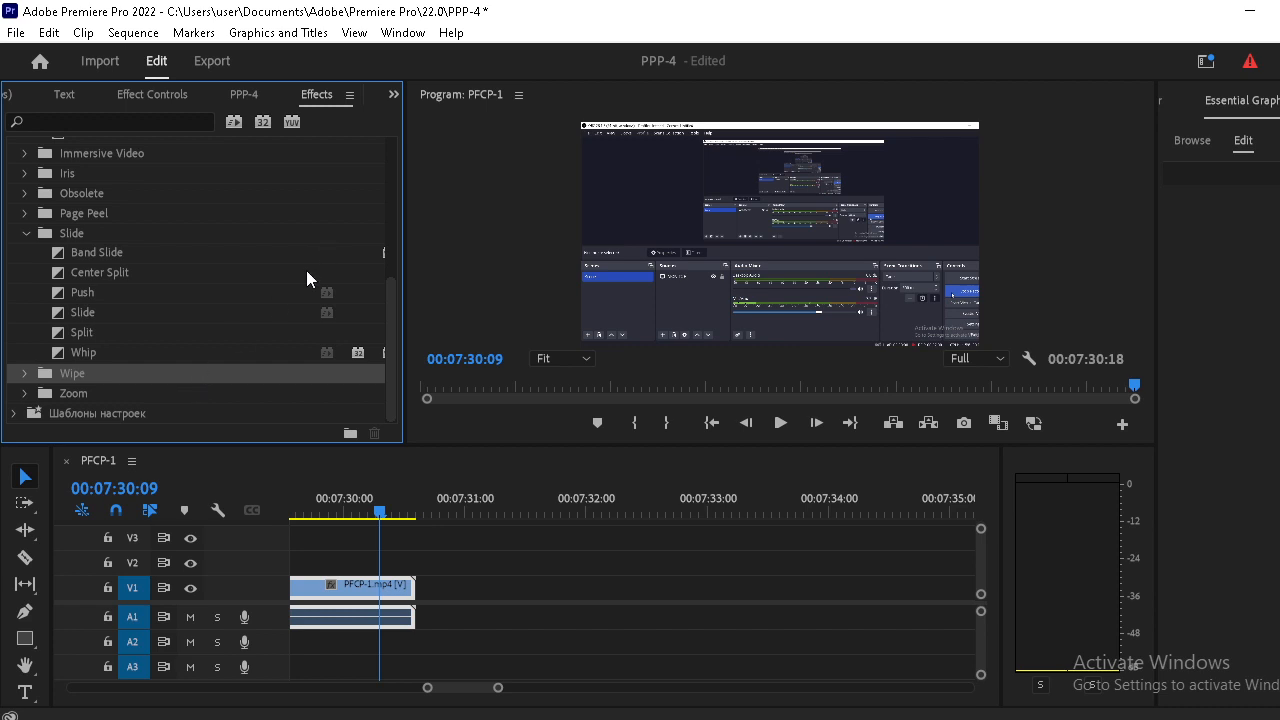
left_click(24, 374)
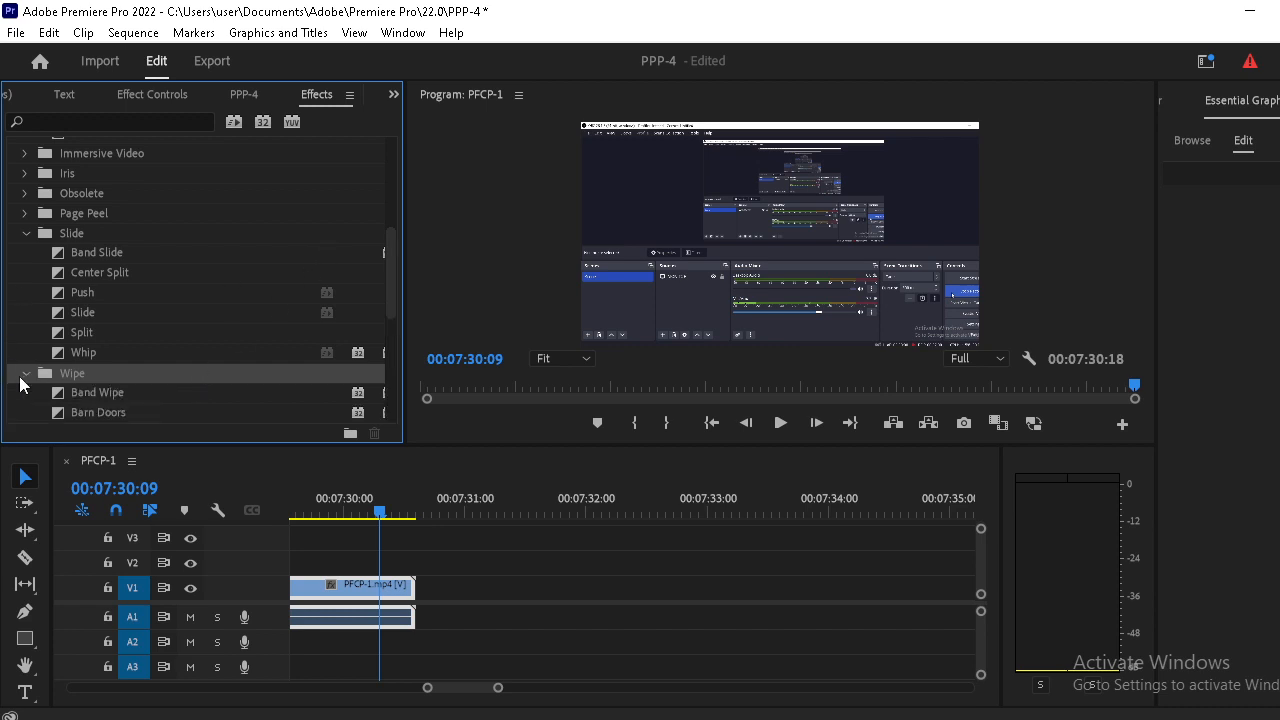
left_click(153, 397)
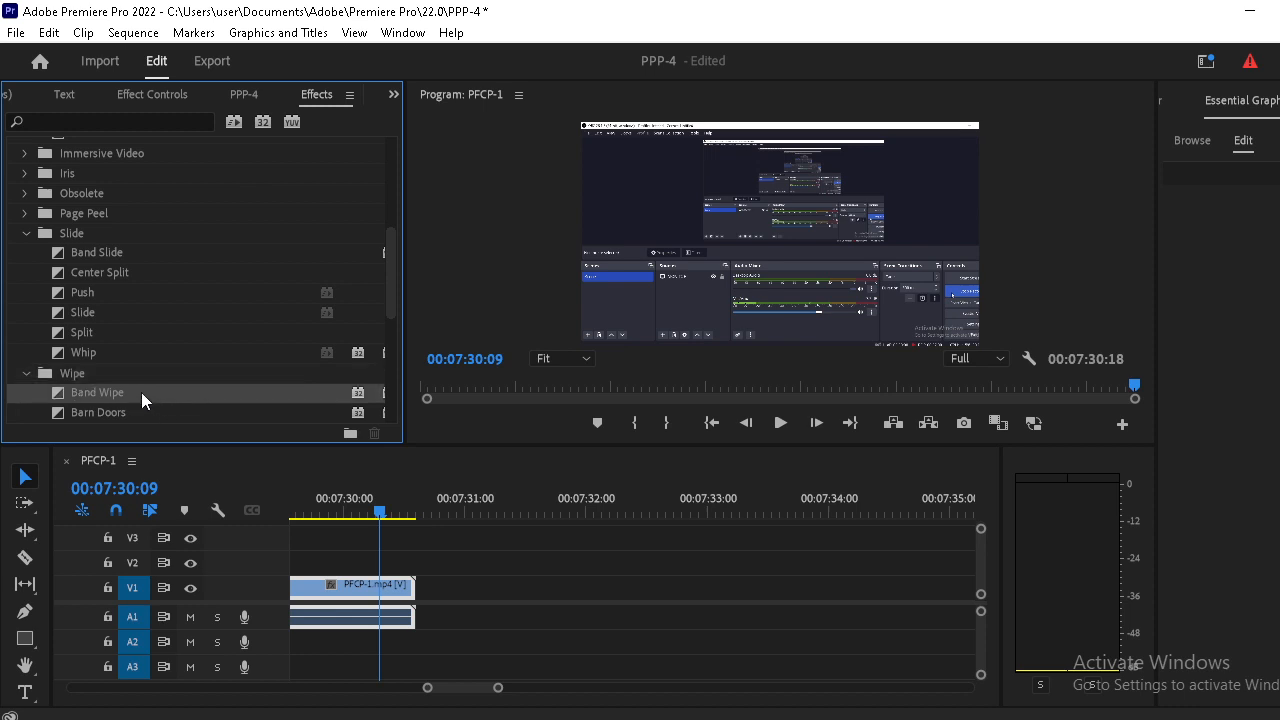
left_click_drag(141, 392, 400, 583)
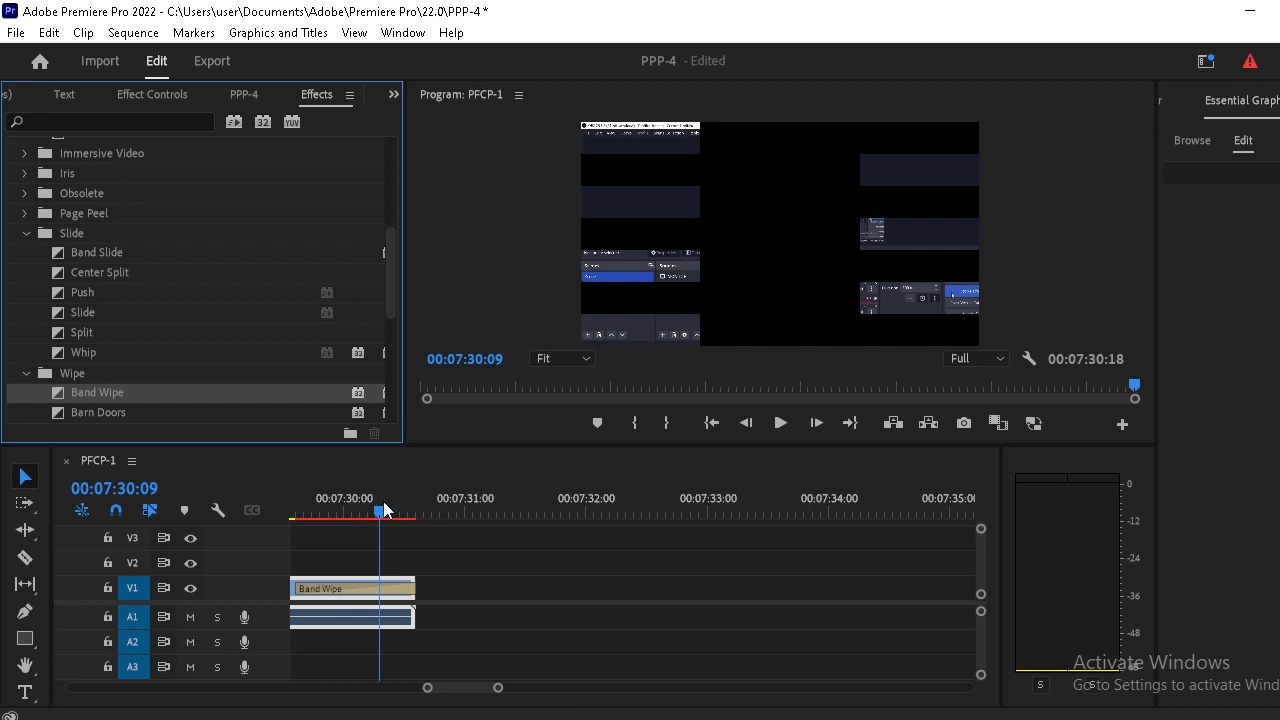
Play the sequence from 00:07:29:09 to the end to preview the Band Wipe transition and examine it on the clip
left_click_drag(379, 512, 305, 527)
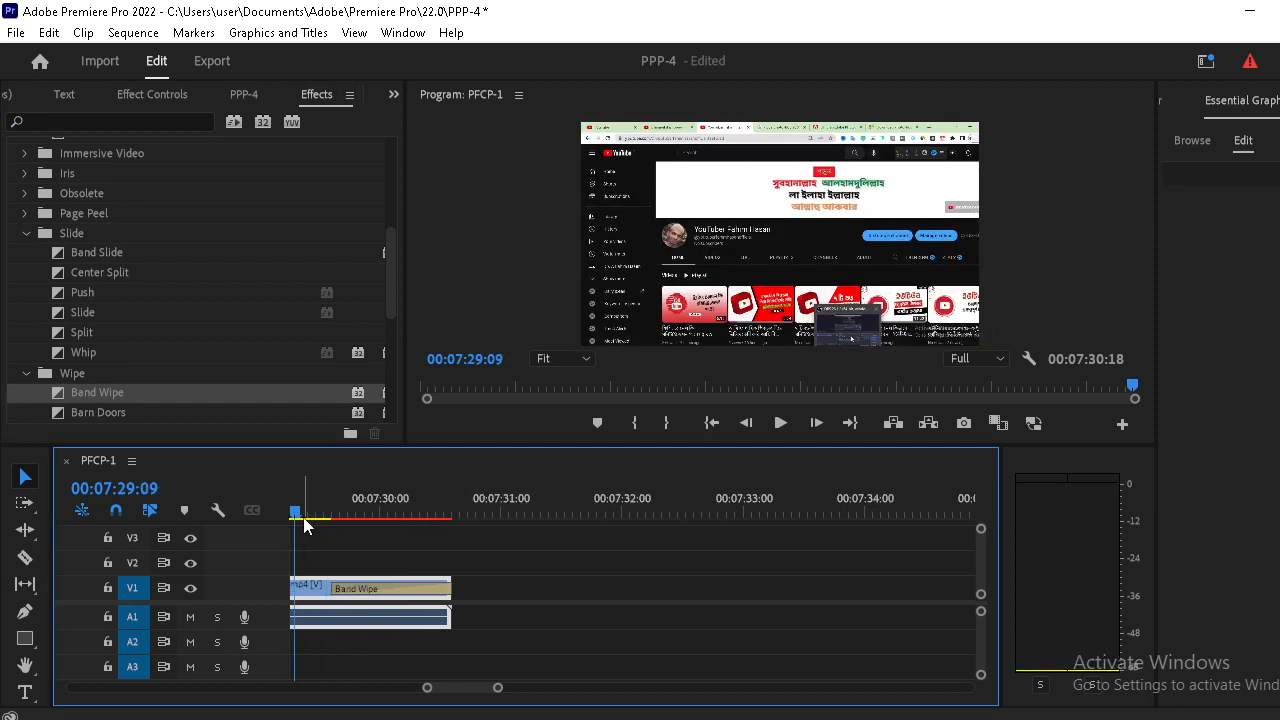
key("space")
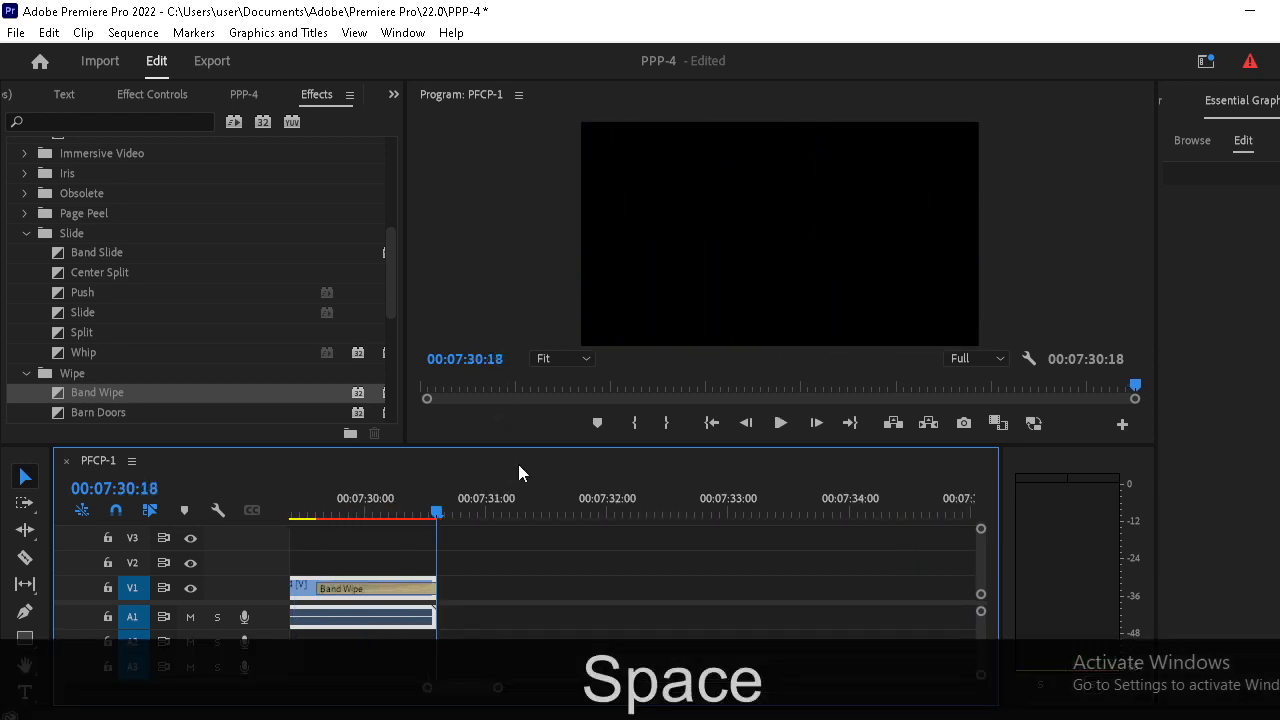
key("1")
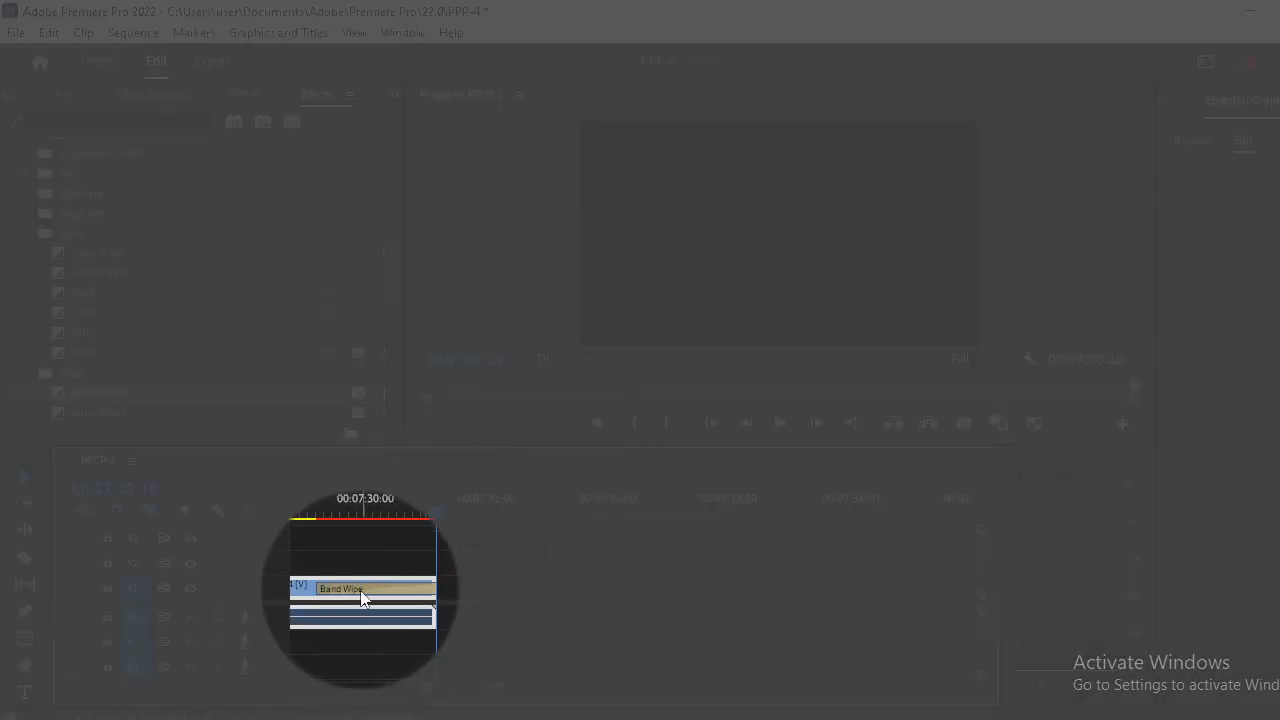
key("1")
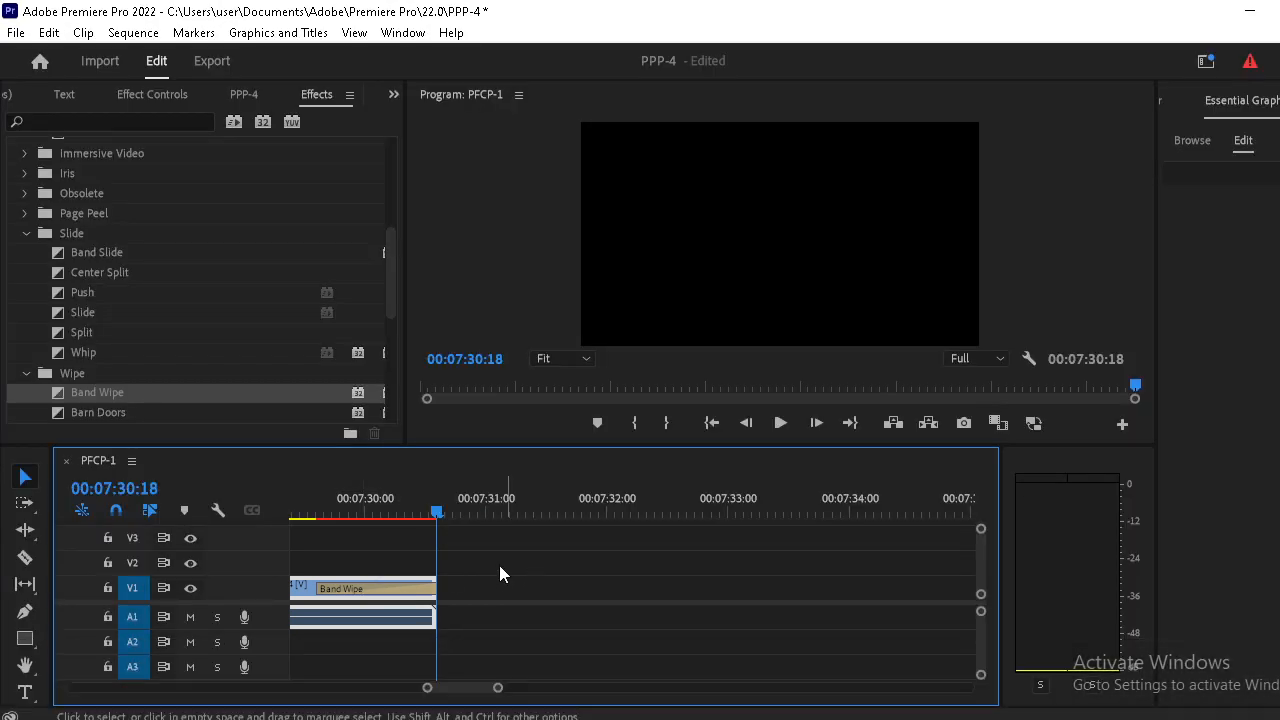
Return the playhead to 00:00:00:00 and play the start of the first clip to preview the Dip to White transition
left_click_drag(480, 700, 0, 710)
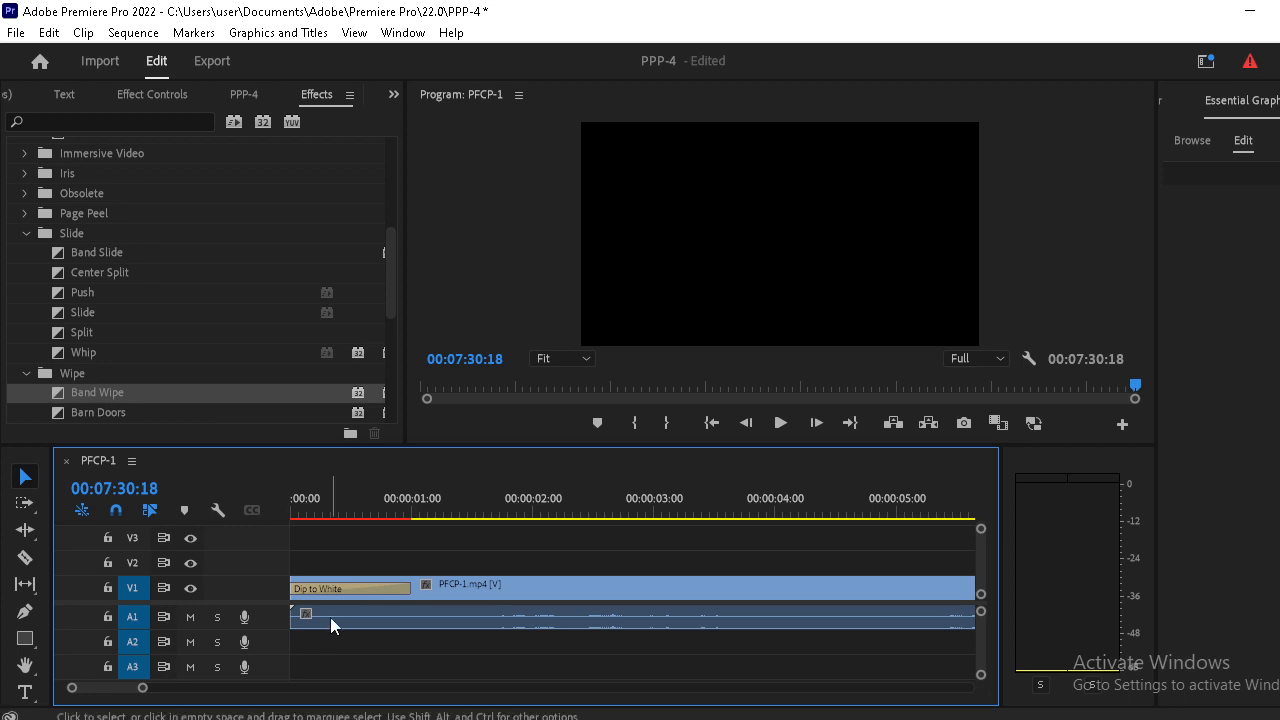
left_click(295, 500)
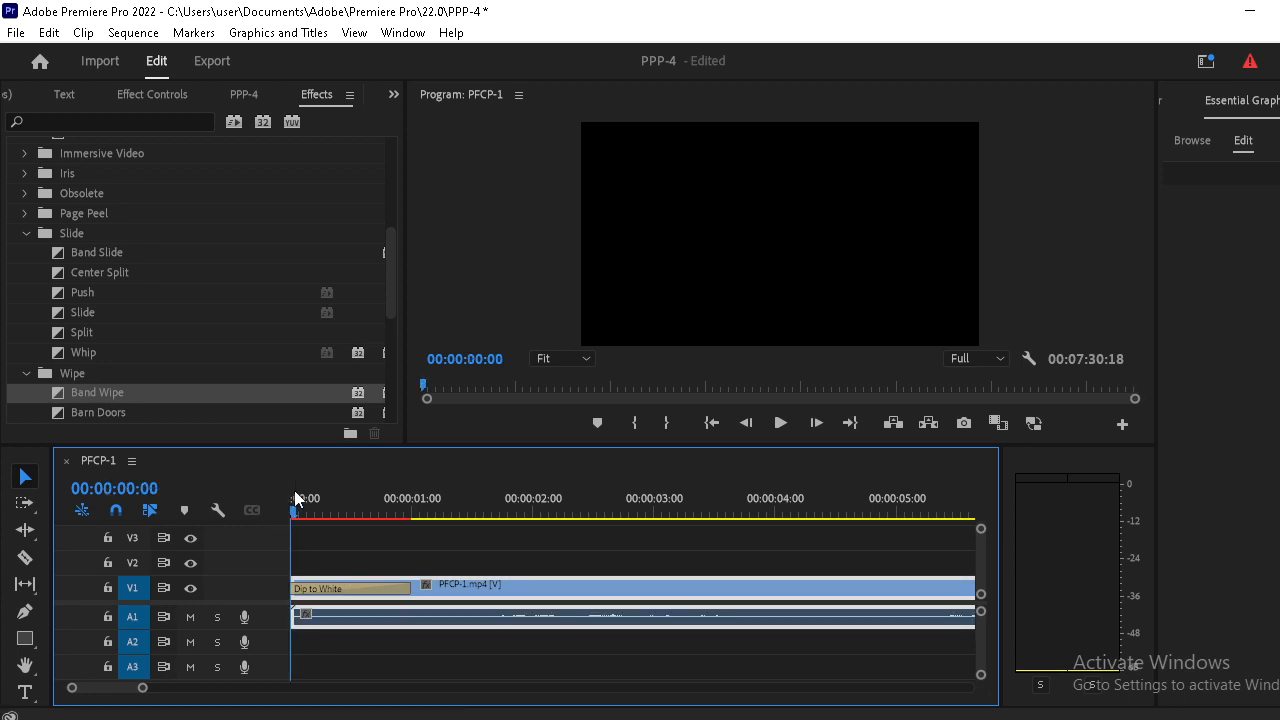
key("space")
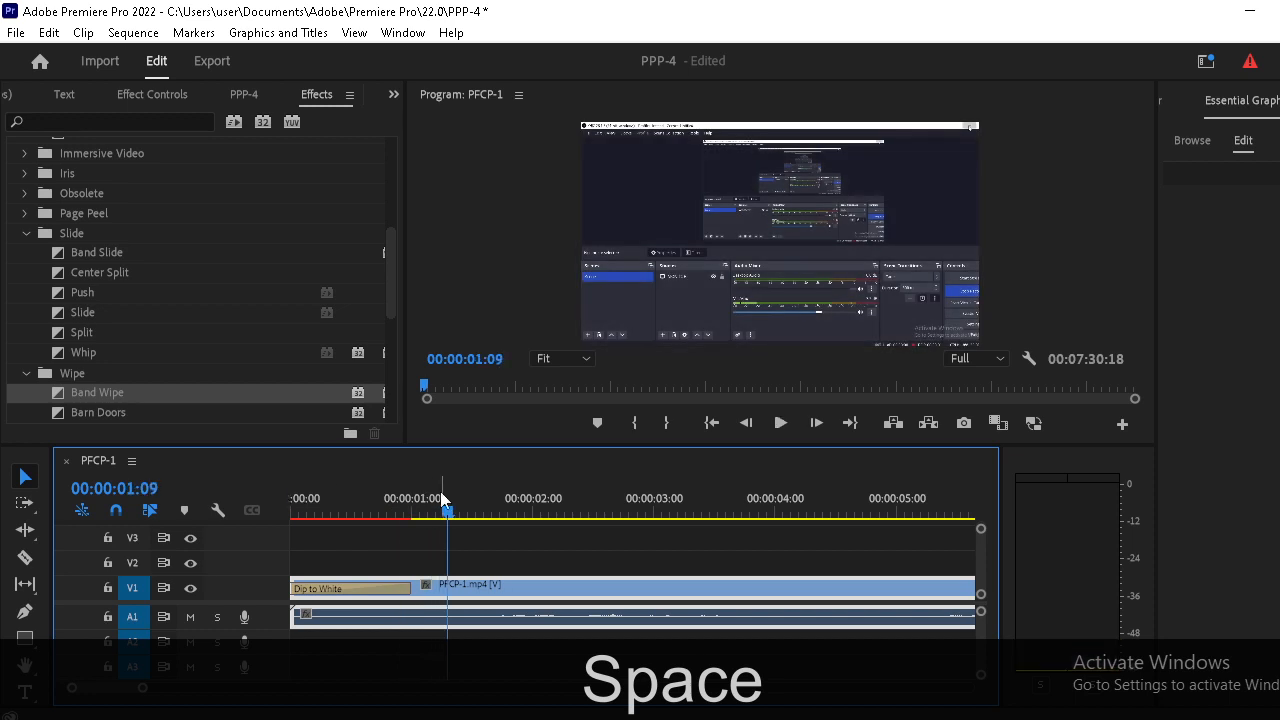
Fit both clips in the timeline view and play from 00:03:33:09 across their cut to preview the transition
left_click(835, 393)
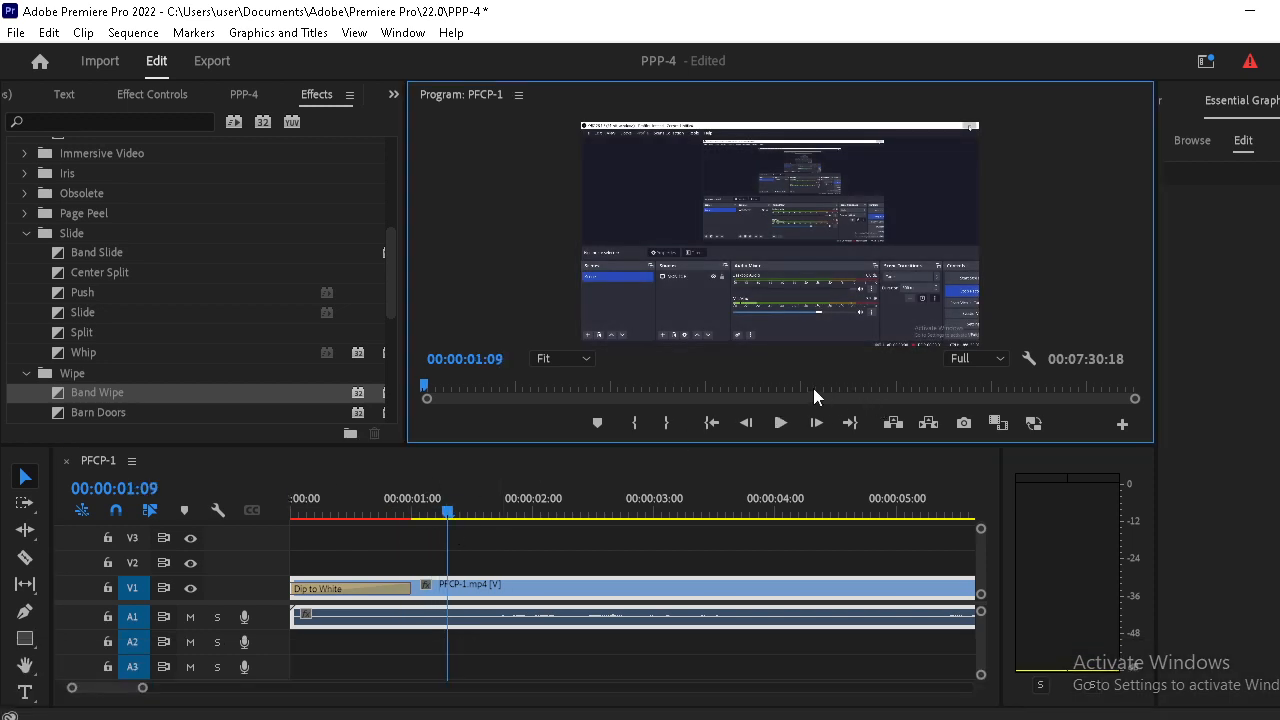
left_click(810, 387)
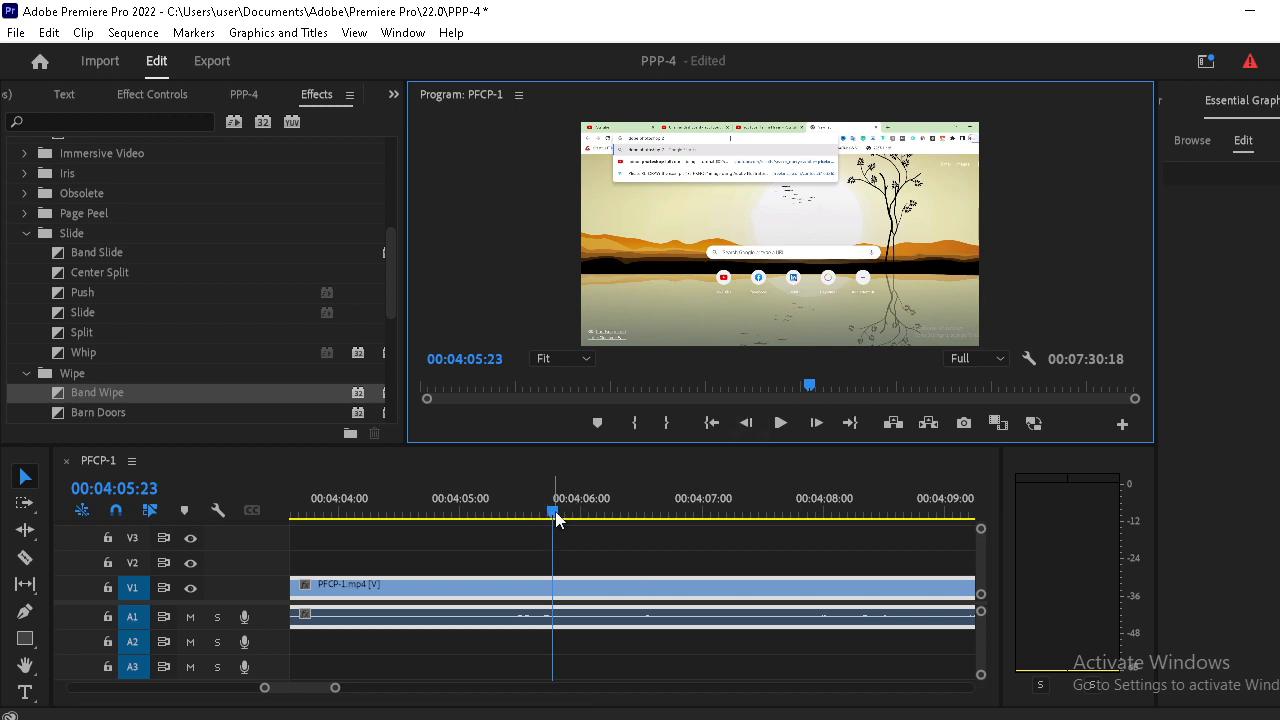
left_click_drag(553, 513, 962, 505)
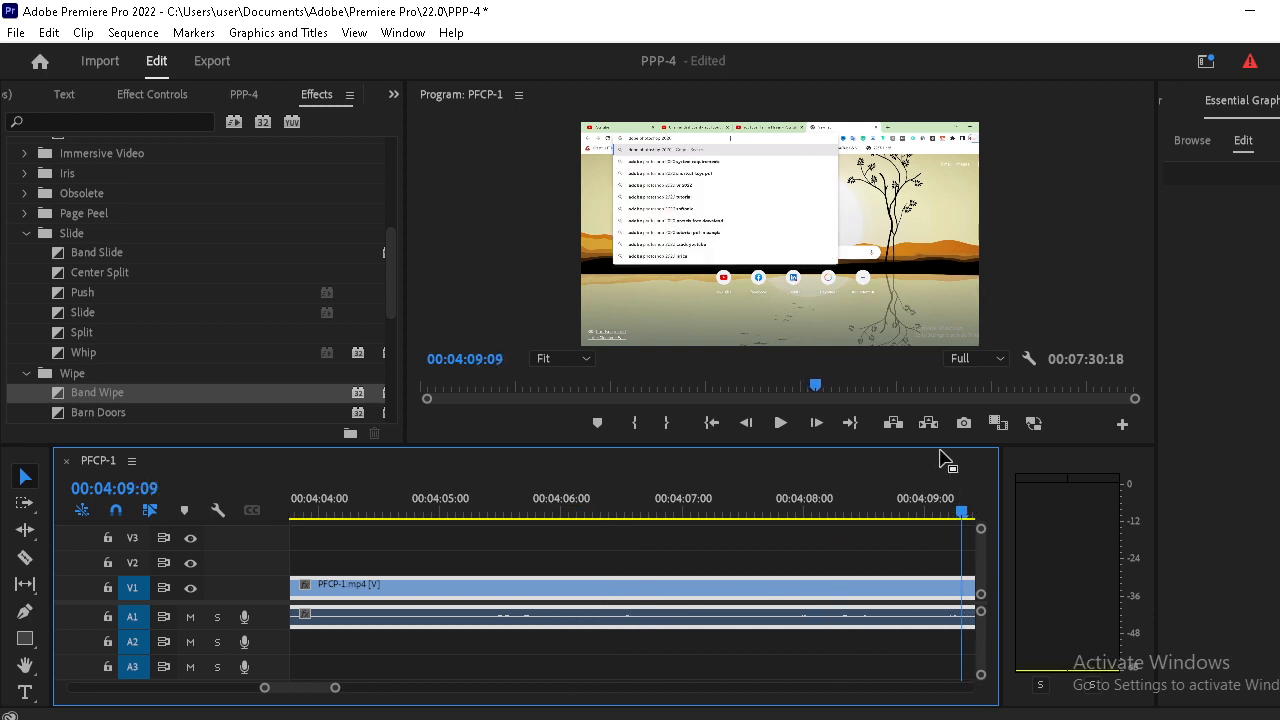
left_click_drag(879, 388, 1037, 392)
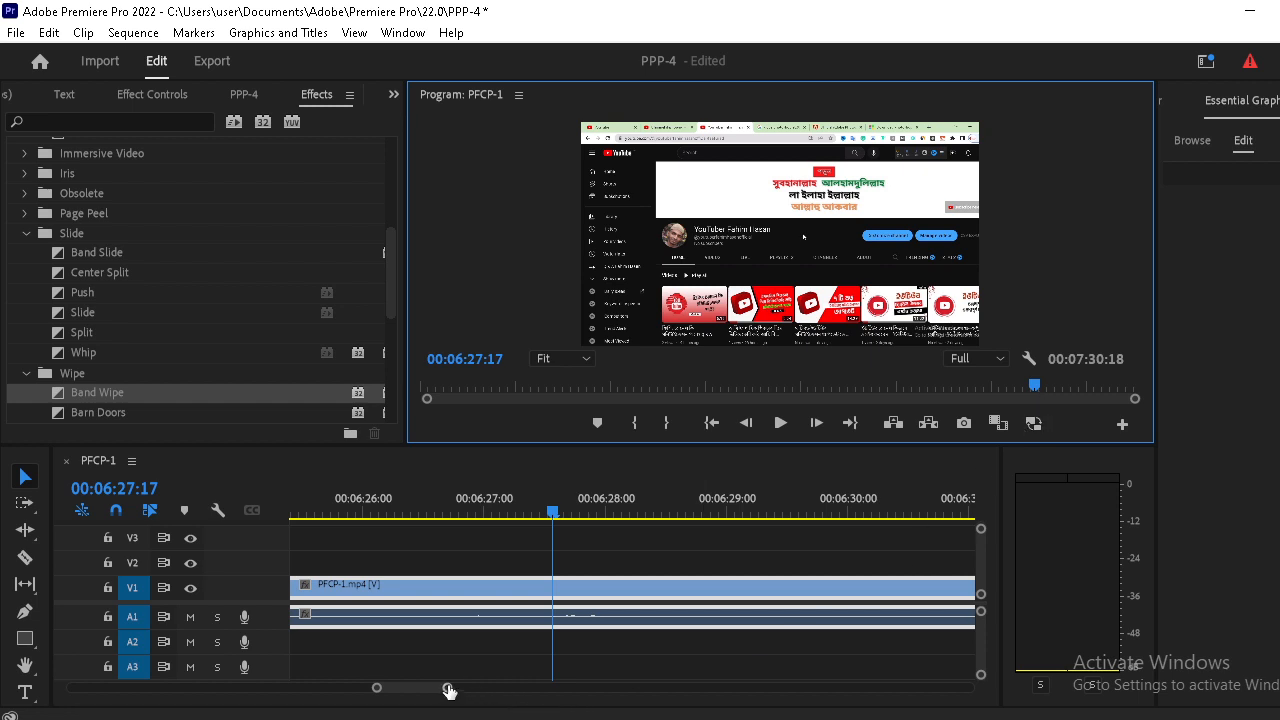
left_click_drag(448, 688, 725, 684)
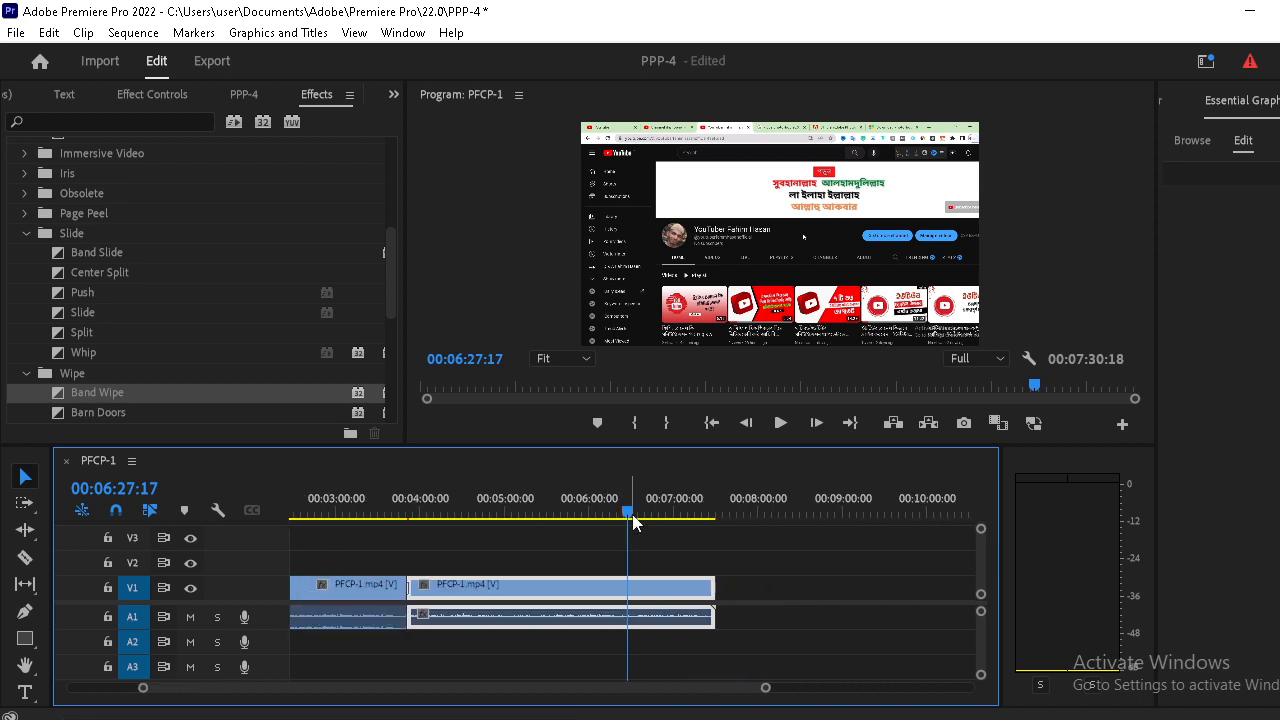
left_click_drag(630, 516, 380, 516)
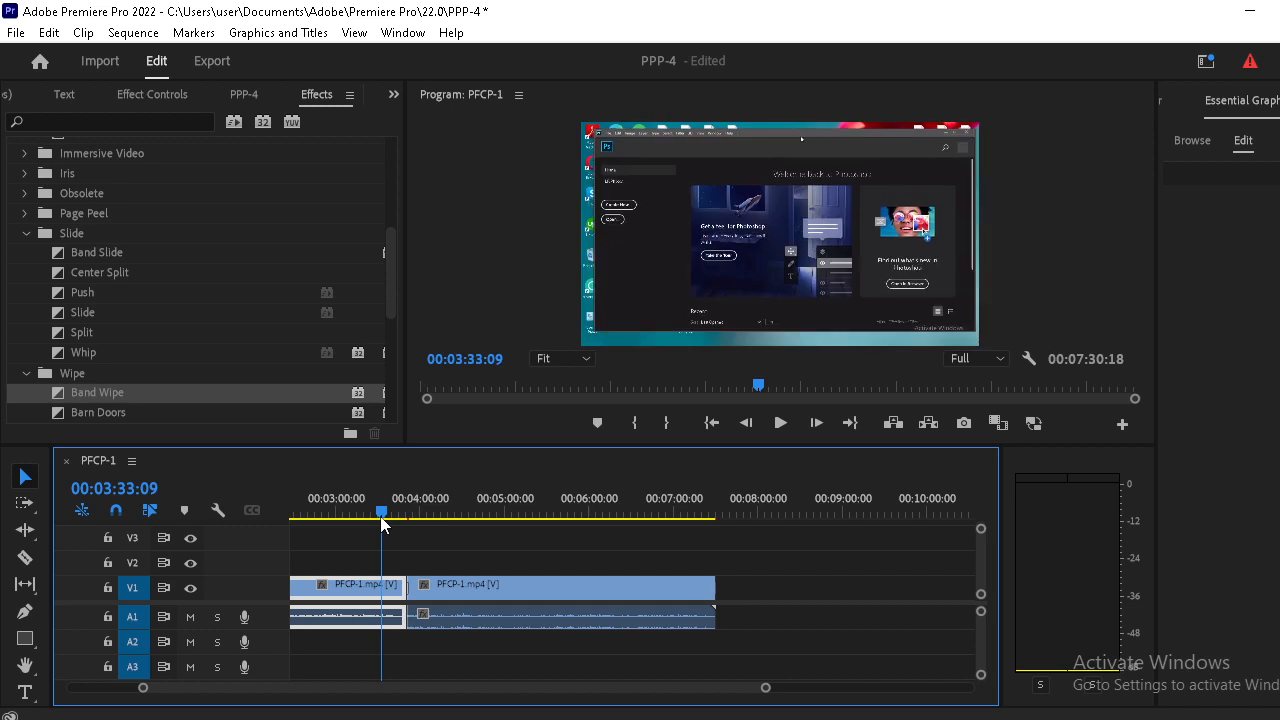
key("space")
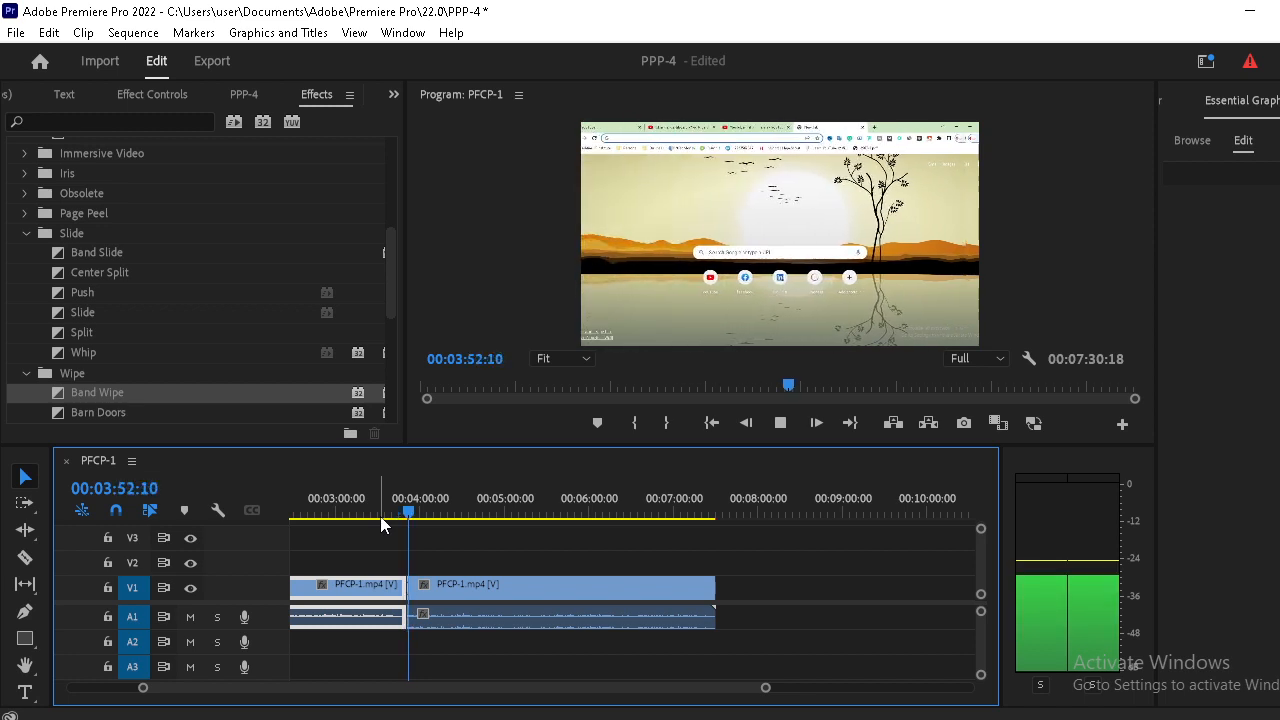
key("space")
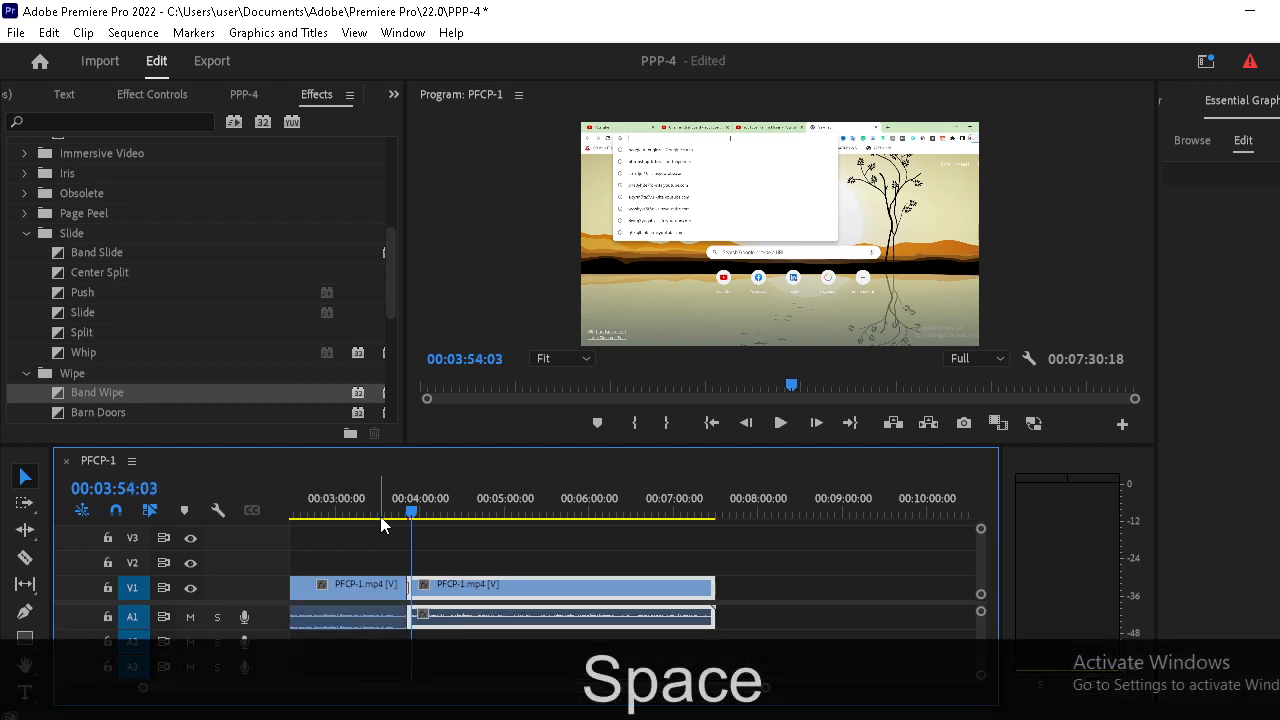
Enlarge the Program Monitor and replay the cut between the two clips from 00:03:39:09
left_click_drag(711, 445, 714, 562)
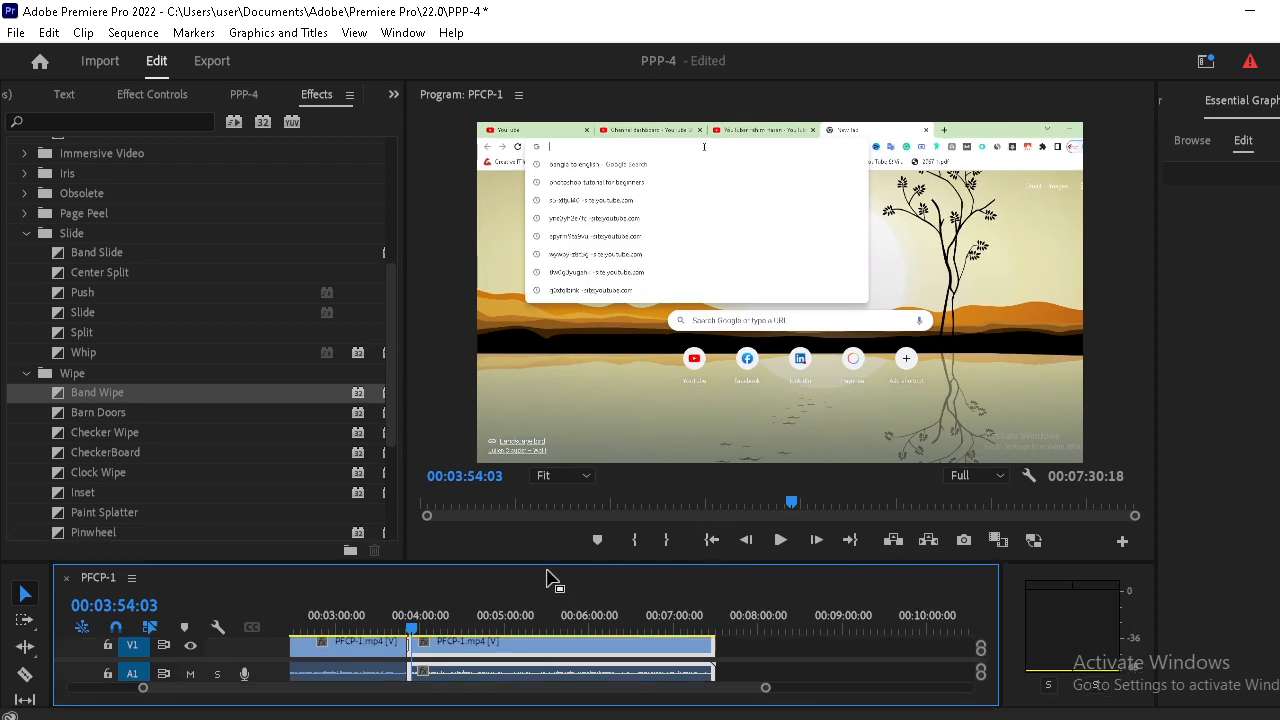
left_click(770, 504)
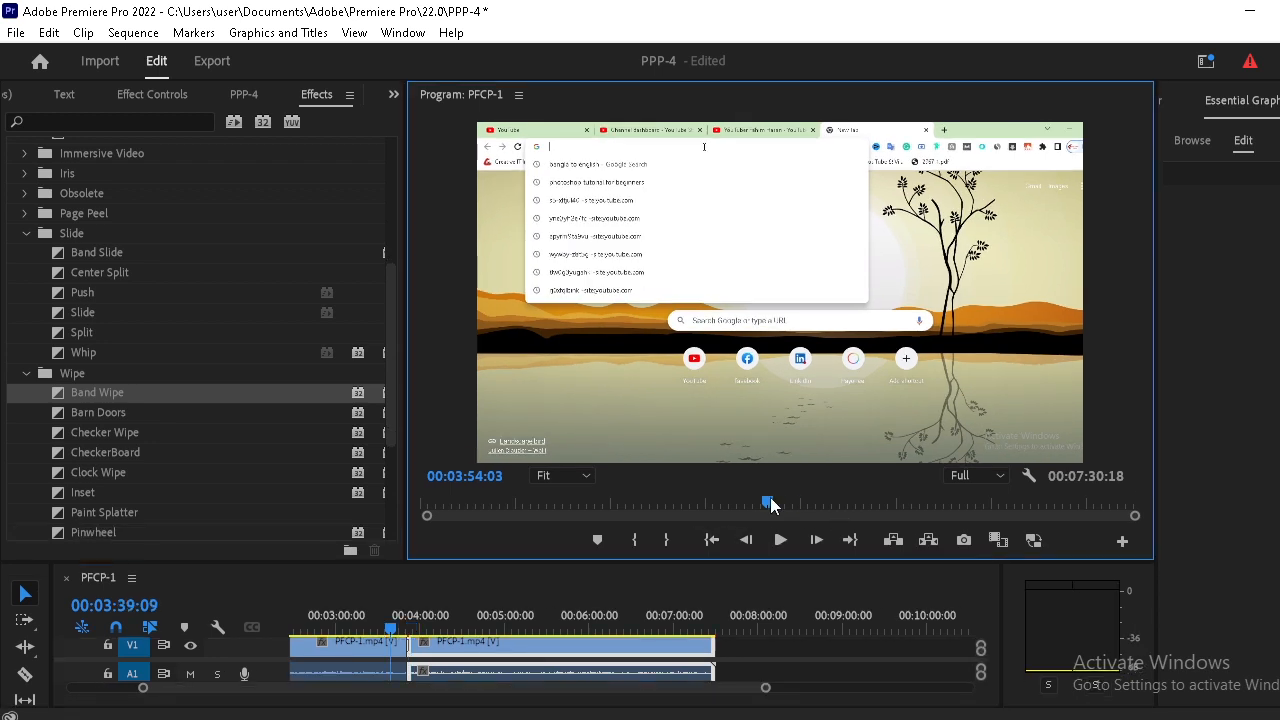
key("space")
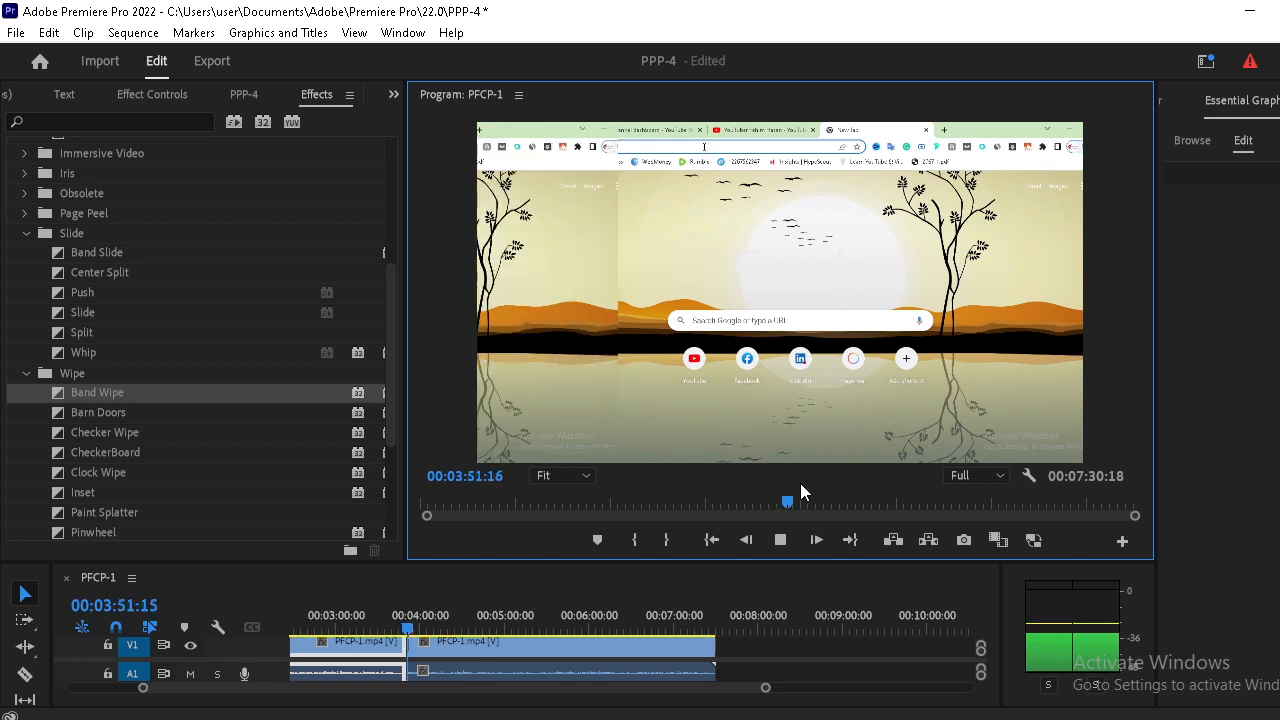
key("space")
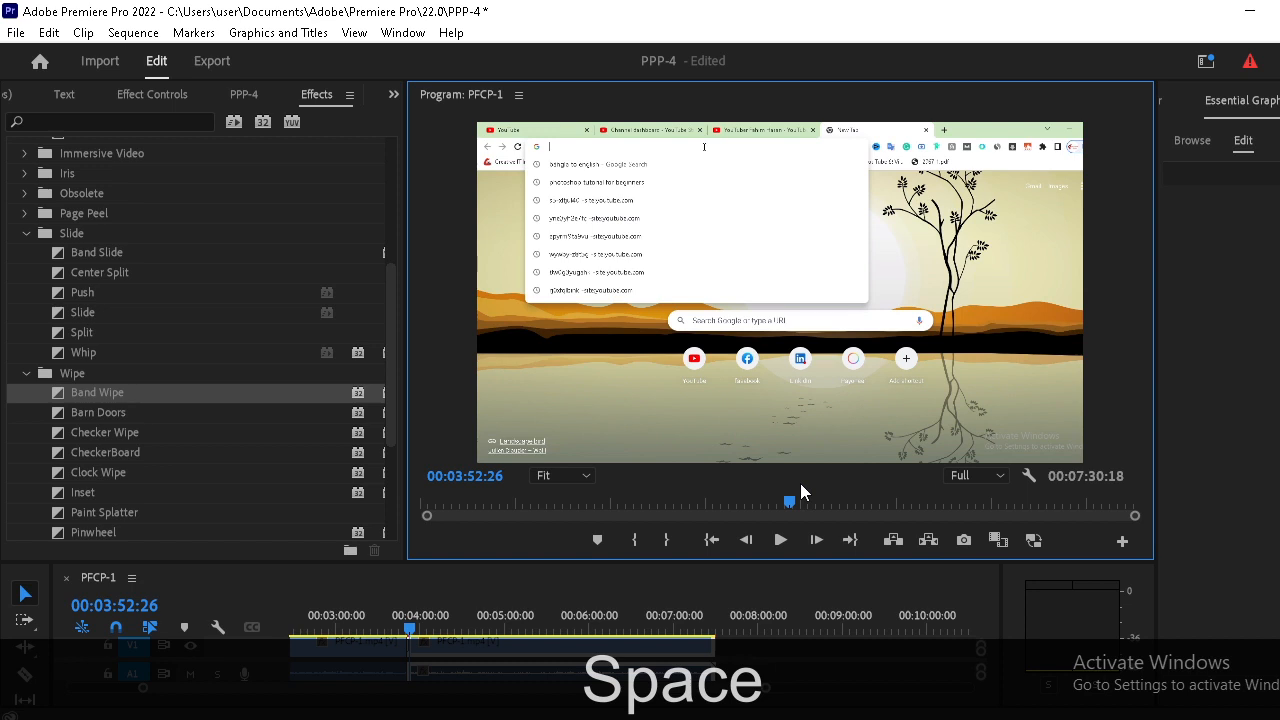
Play the end of the last clip to preview the Band Wipe transition, and replay the start of the sequence
left_click(698, 628)
key("space")
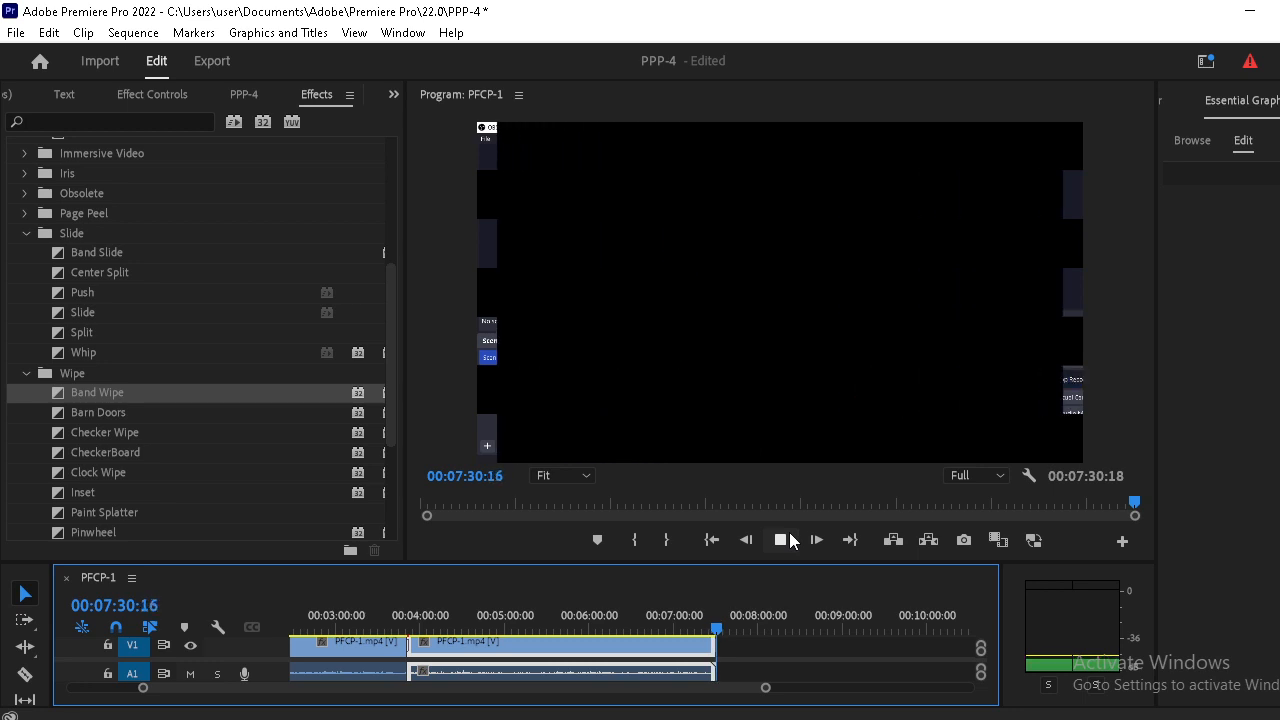
key("space")
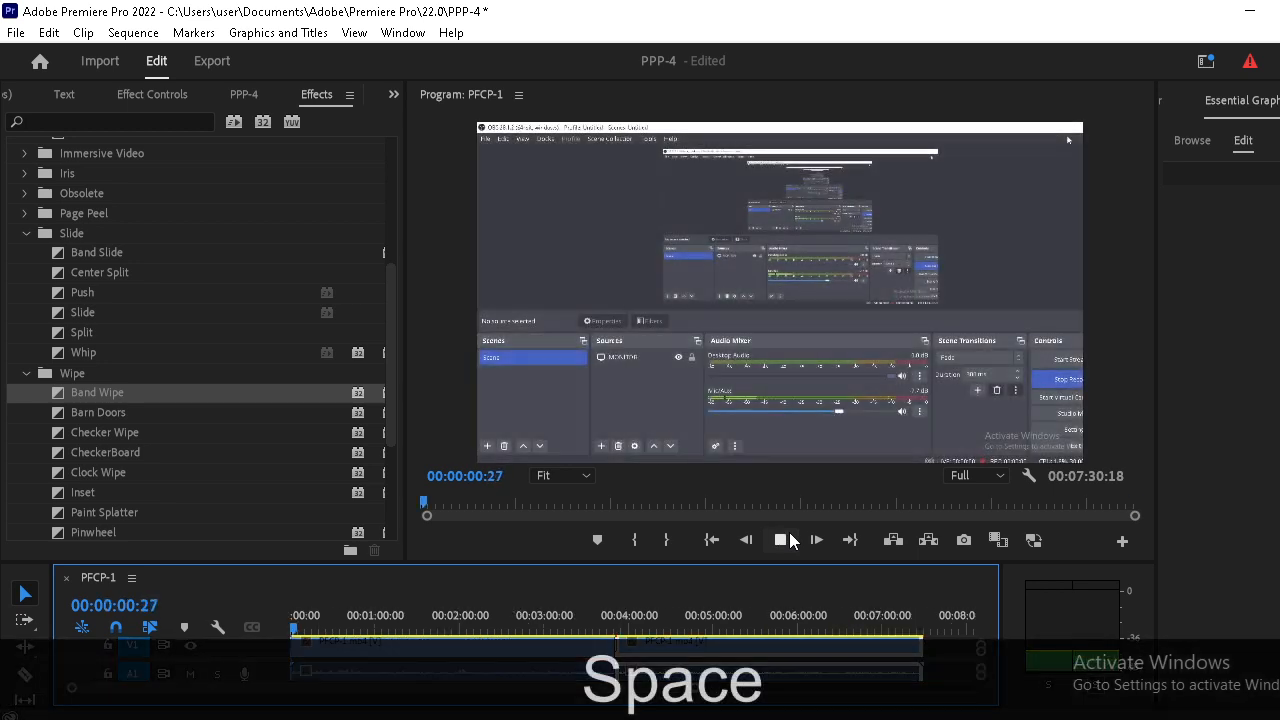
key("space")
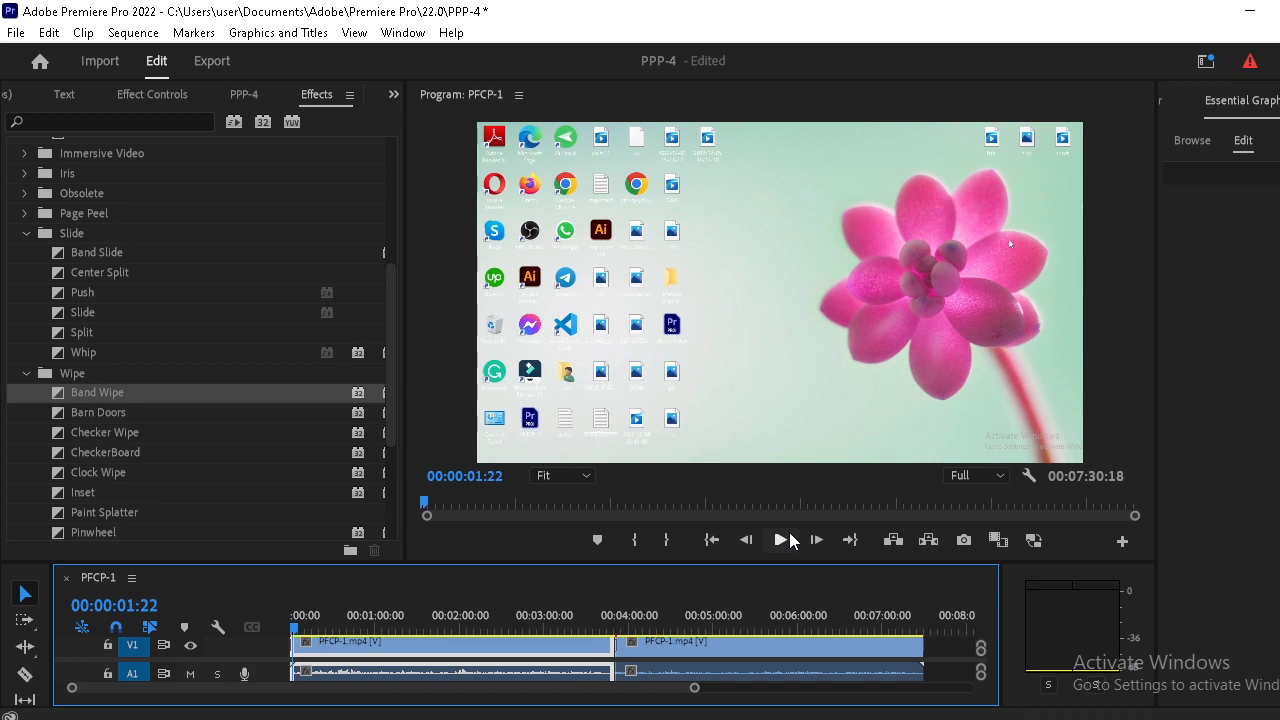
left_click(870, 719)
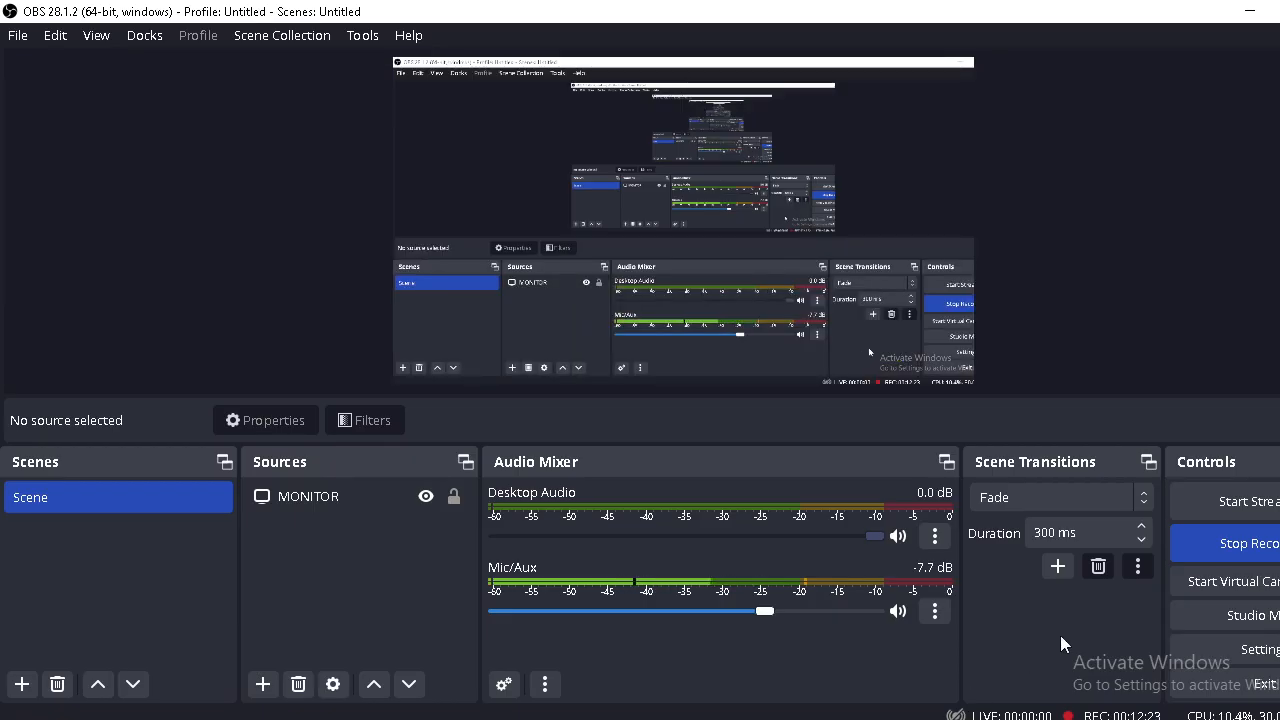